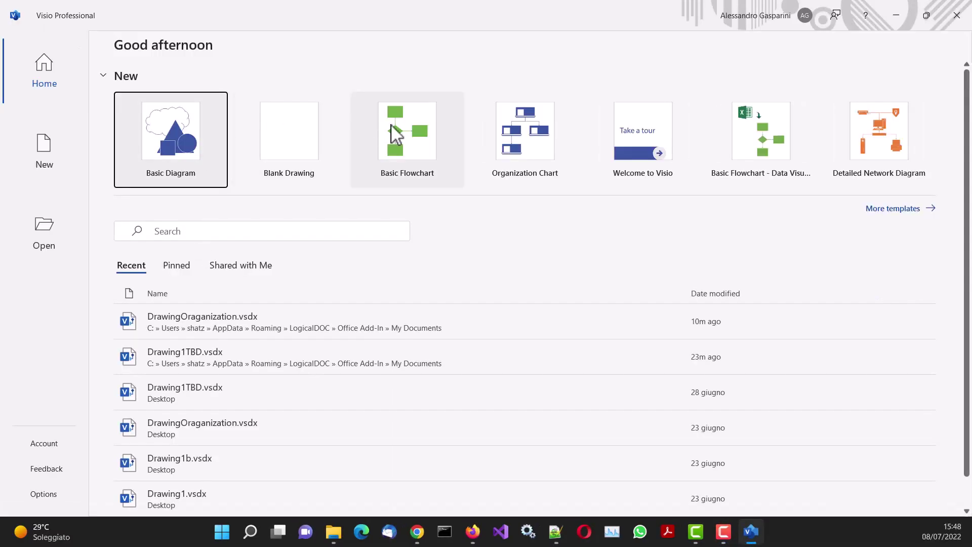
Create a new drawing from the Basic Flowchart's Decision Branches template.
{"action": "left_click", "coordinate": [391, 124]}
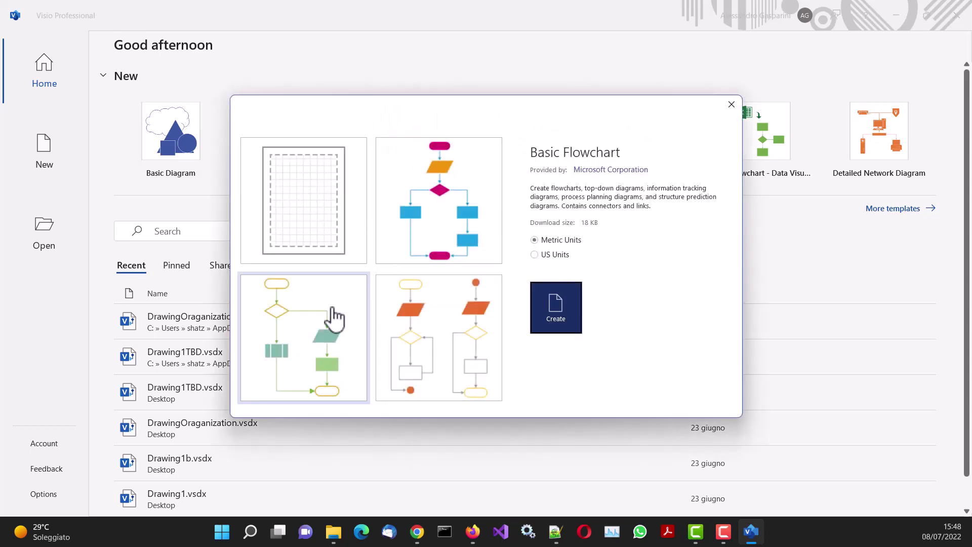
{"action": "left_click", "coordinate": [337, 318]}
{"action": "left_click", "coordinate": [576, 327]}
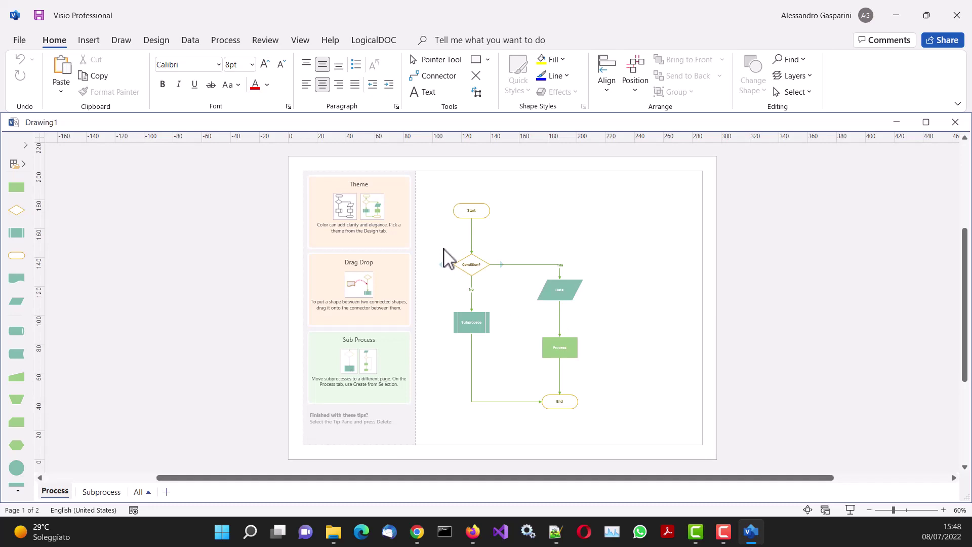
{"action": "left_click", "coordinate": [943, 509]}
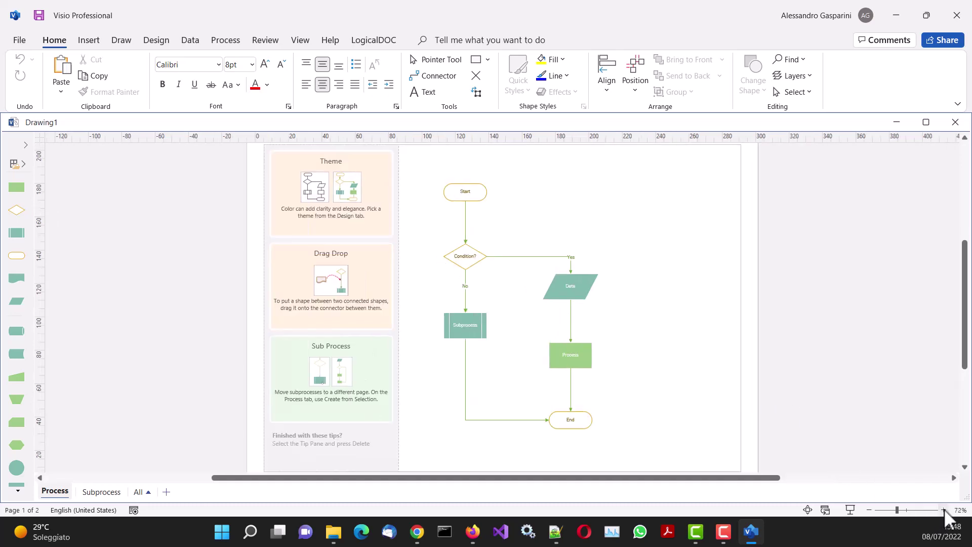
{"action": "left_click", "coordinate": [943, 509]}
{"action": "left_click", "coordinate": [943, 510]}
{"action": "left_click", "coordinate": [943, 510]}
{"action": "left_click", "coordinate": [943, 510]}
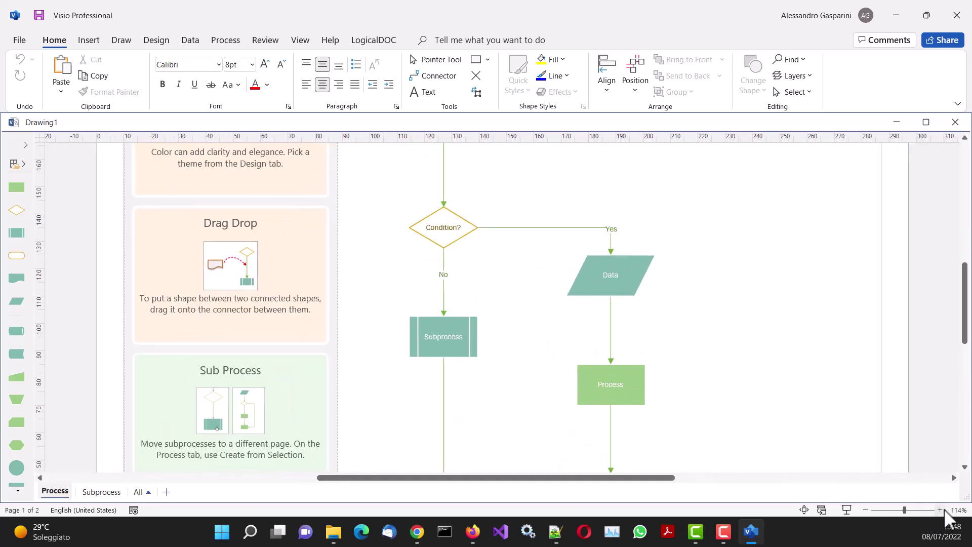
{"action": "left_click", "coordinate": [943, 509]}
{"action": "left_click", "coordinate": [363, 43]}
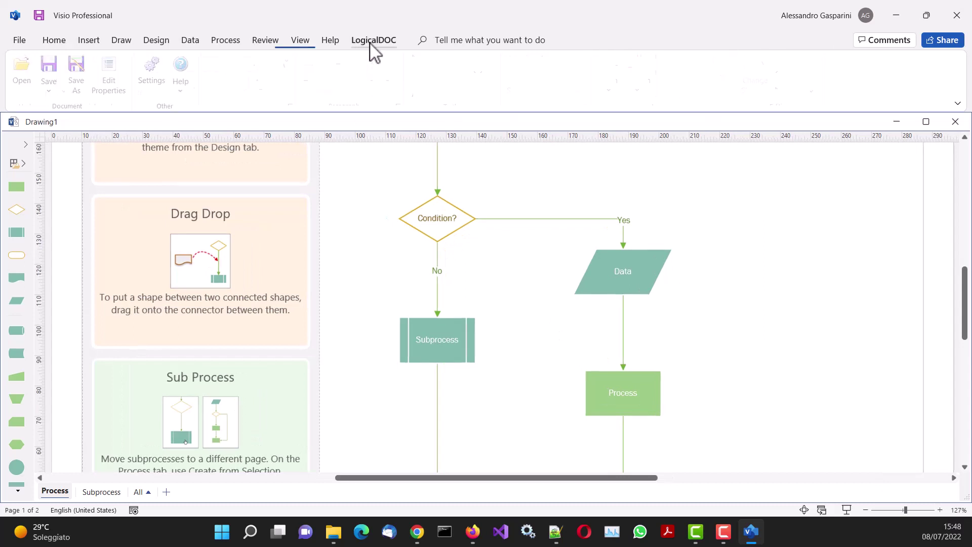
{"action": "left_click", "coordinate": [159, 76]}
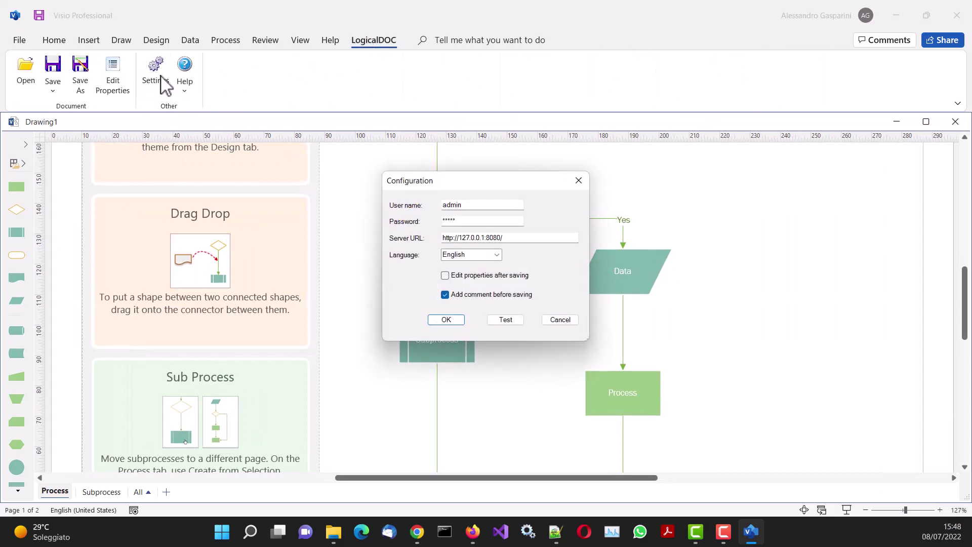
{"action": "left_click", "coordinate": [506, 320]}
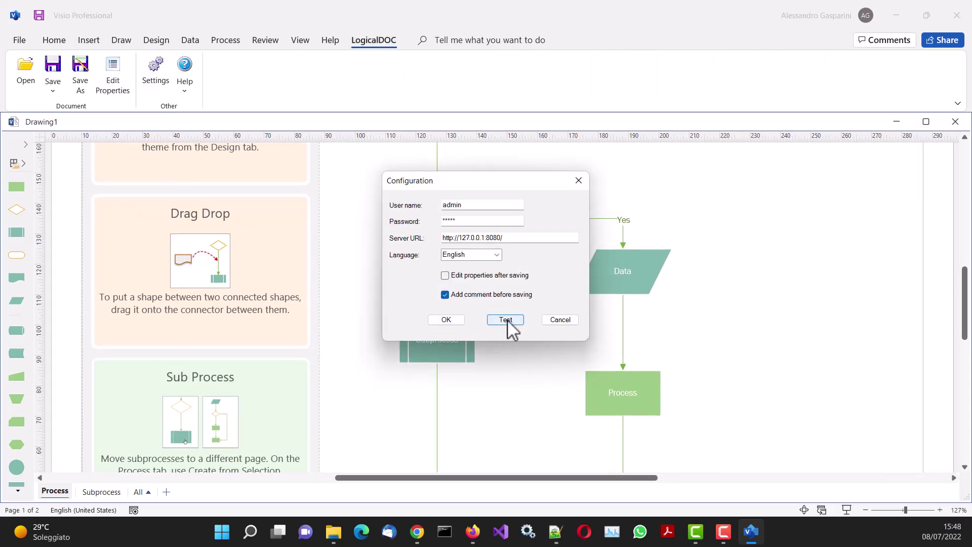
{"action": "left_click", "coordinate": [513, 318]}
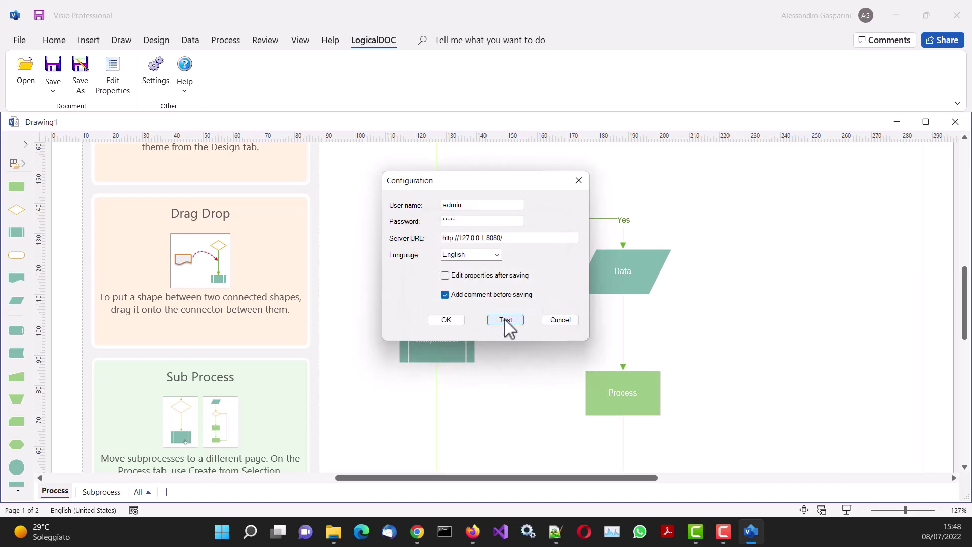
{"action": "left_click", "coordinate": [457, 319]}
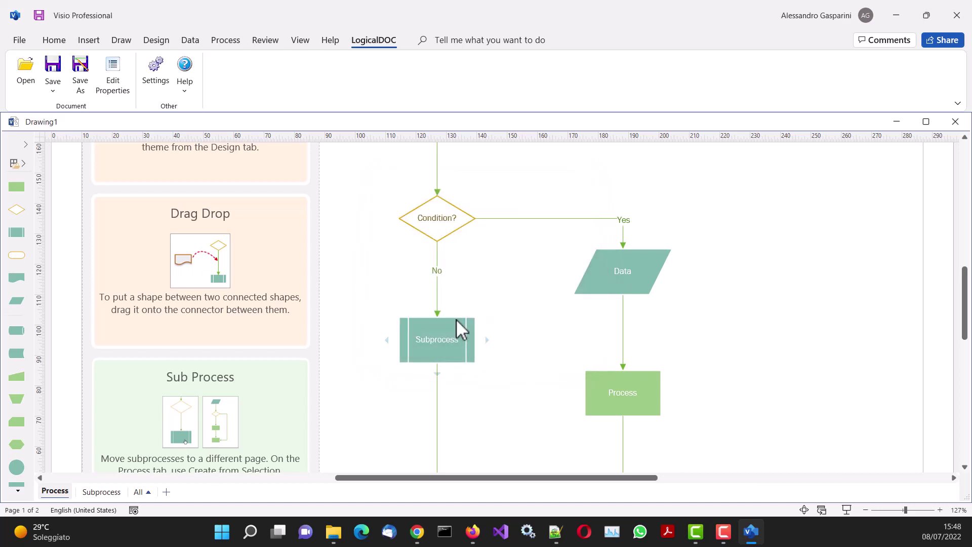
From LogicalDOC Save As, create a folder 'New MS Visio projects' under Default.
{"action": "left_click", "coordinate": [81, 73]}
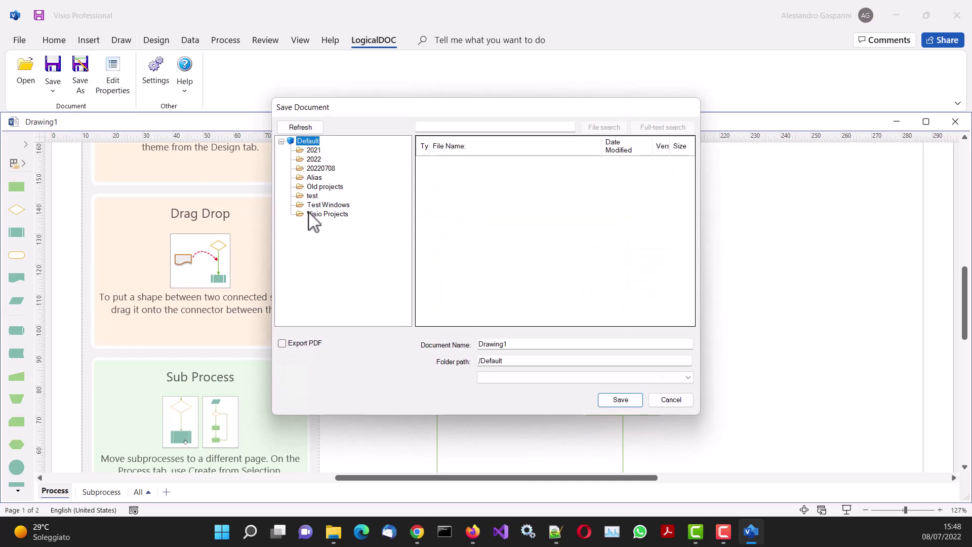
{"action": "right_click", "coordinate": [309, 142]}
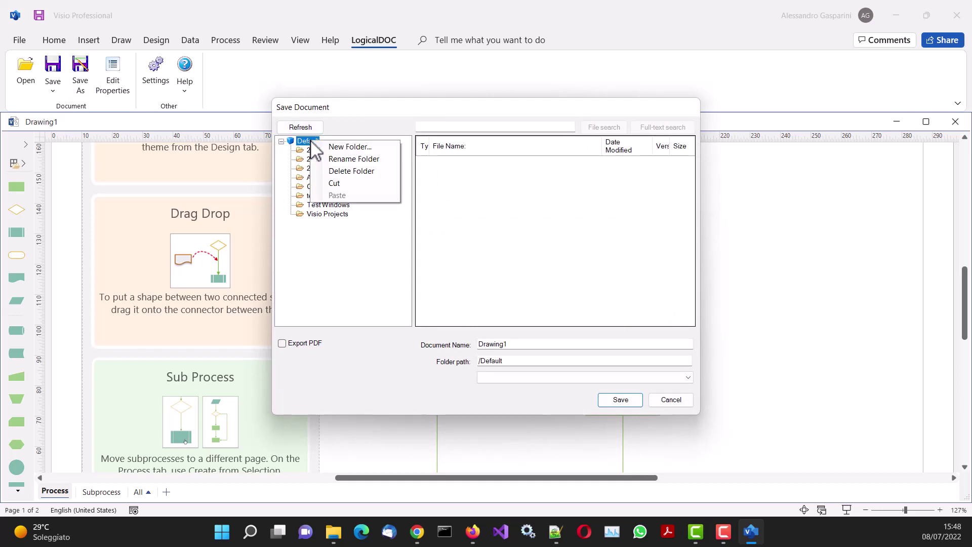
{"action": "left_click", "coordinate": [362, 148]}
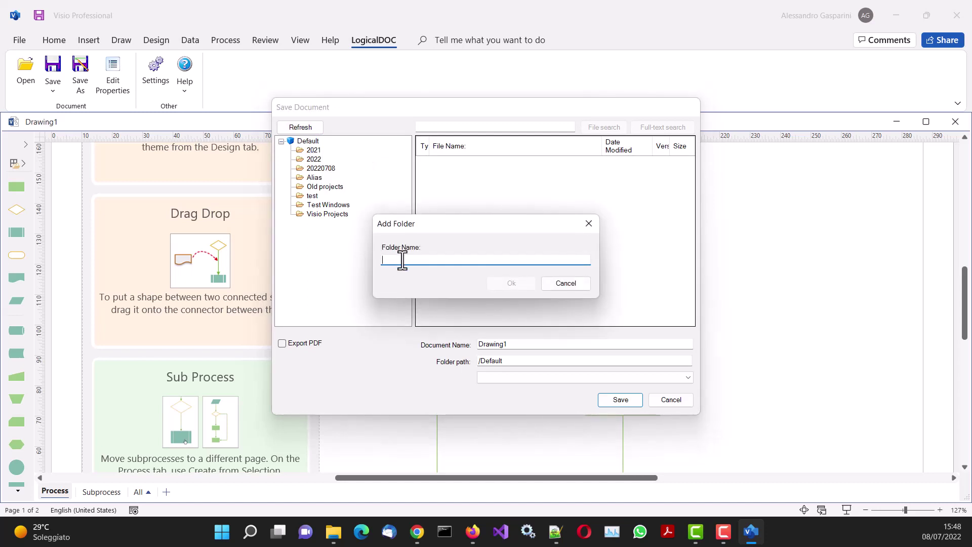
{"action": "type", "text": "New"}
{"action": "type", "text": "MS Visio projects"}
{"action": "left_click", "coordinate": [505, 283]}
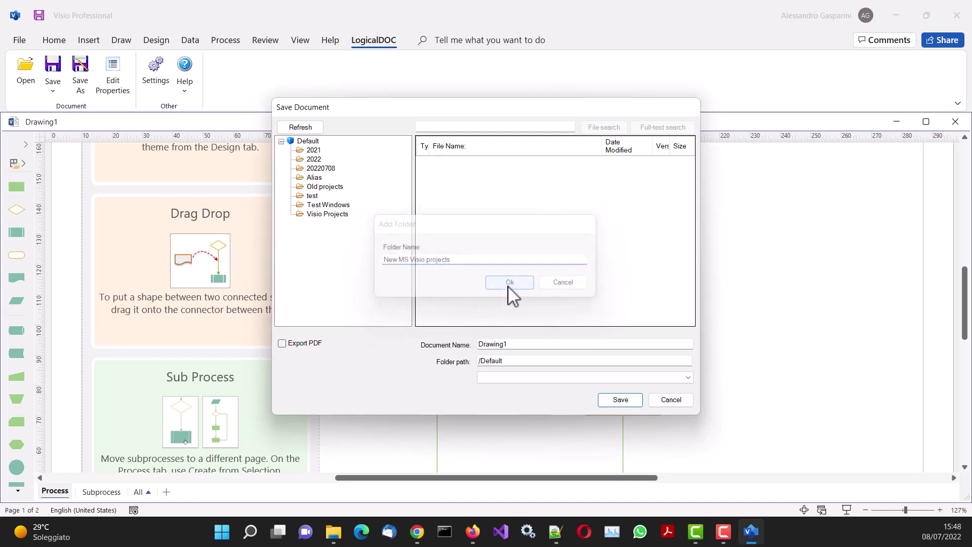
Save the drawing as DEcisionBranches.vsdx into the New MS Visio projects folder.
{"action": "left_click", "coordinate": [347, 226]}
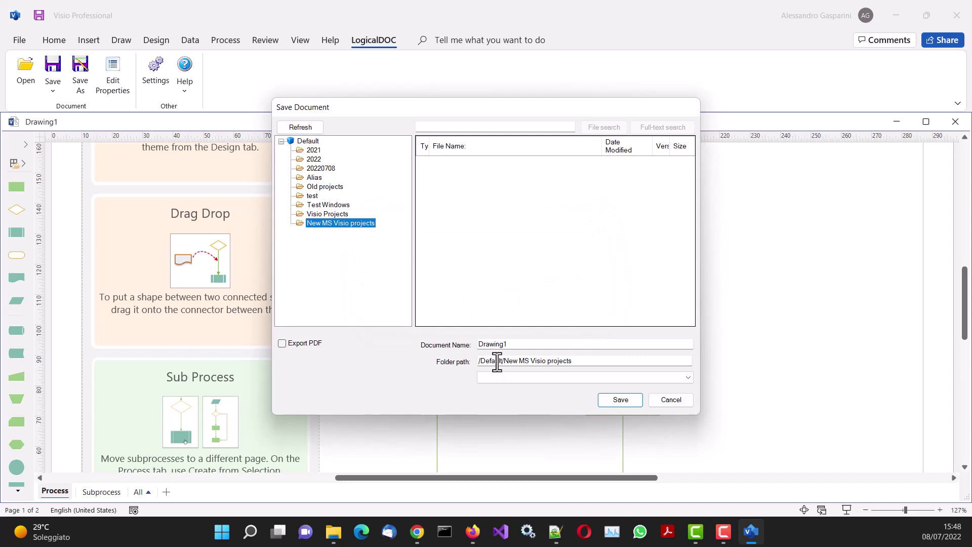
{"action": "double_click", "coordinate": [507, 344]}
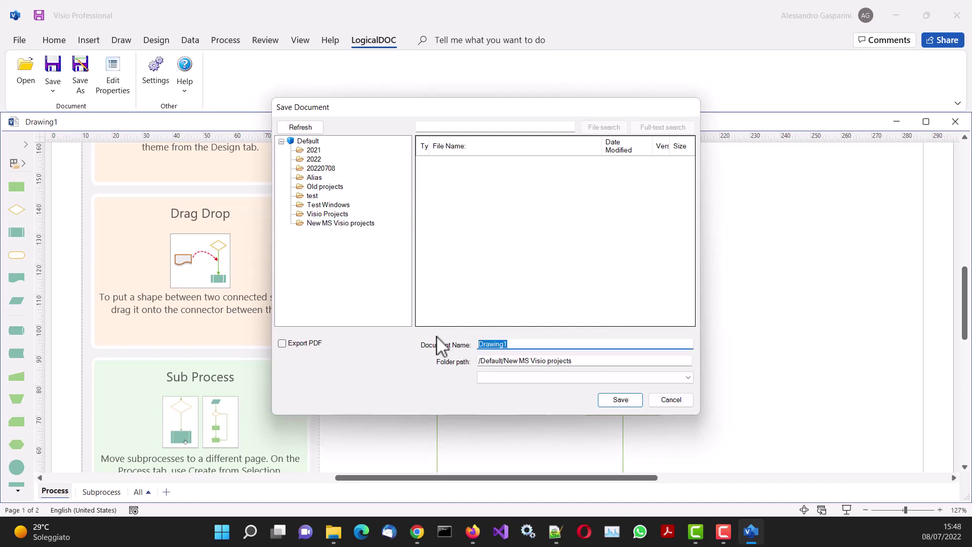
{"action": "type", "text": "DEcisionBranches"}
{"action": "left_click", "coordinate": [622, 399]}
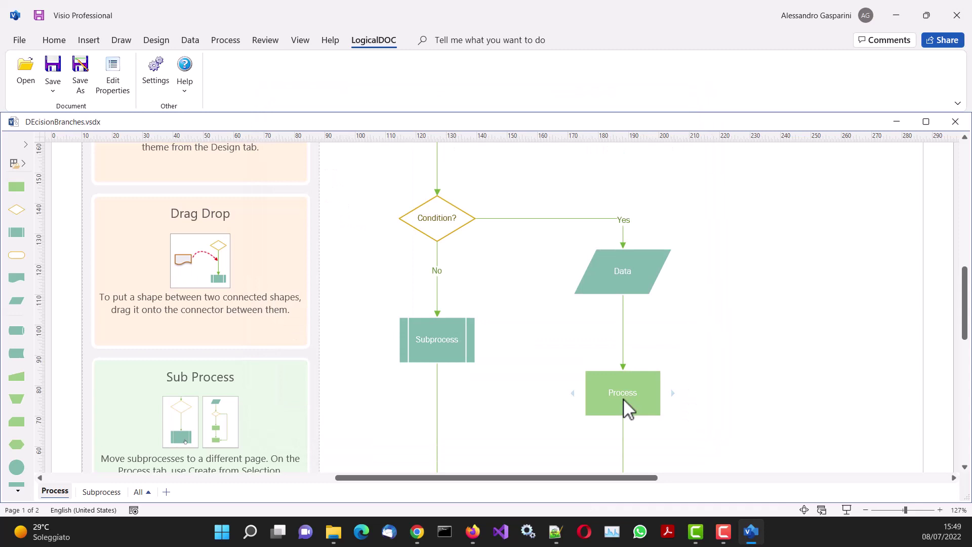
In LogicalDOC's web client, confirm DEcisionBranches.vsdx in New MS Visio projects is version 1.0, then return to Visio.
{"action": "left_click", "coordinate": [472, 531]}
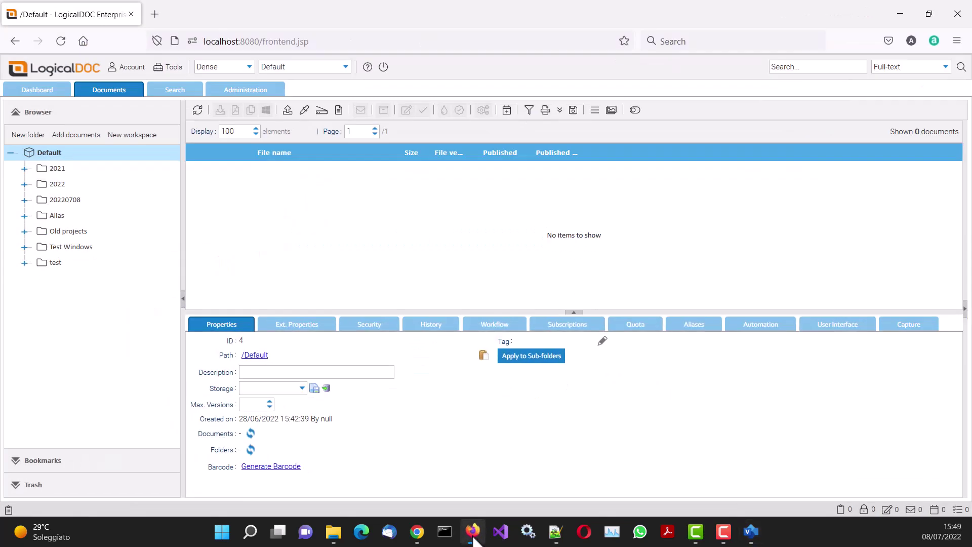
{"action": "left_click", "coordinate": [55, 150]}
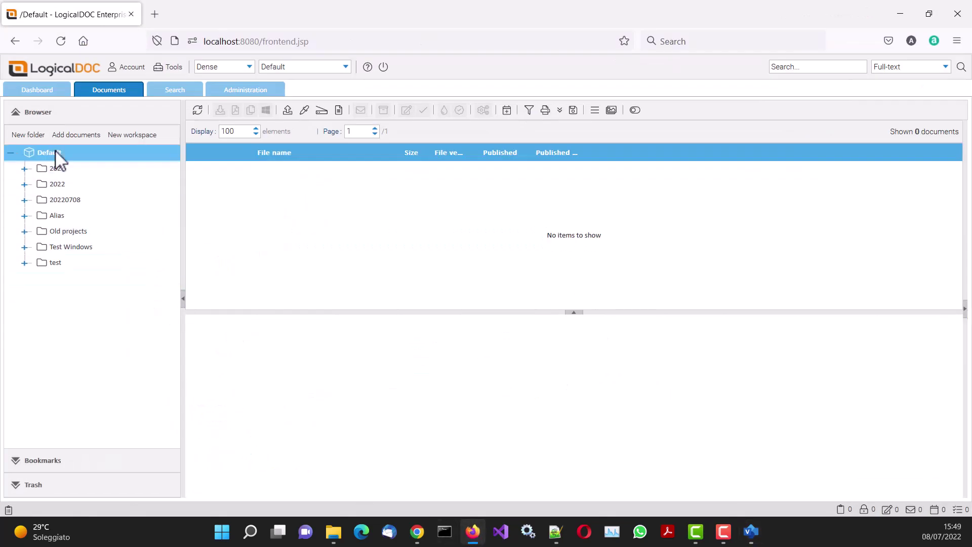
{"action": "right_click", "coordinate": [55, 151]}
{"action": "left_click", "coordinate": [84, 135]}
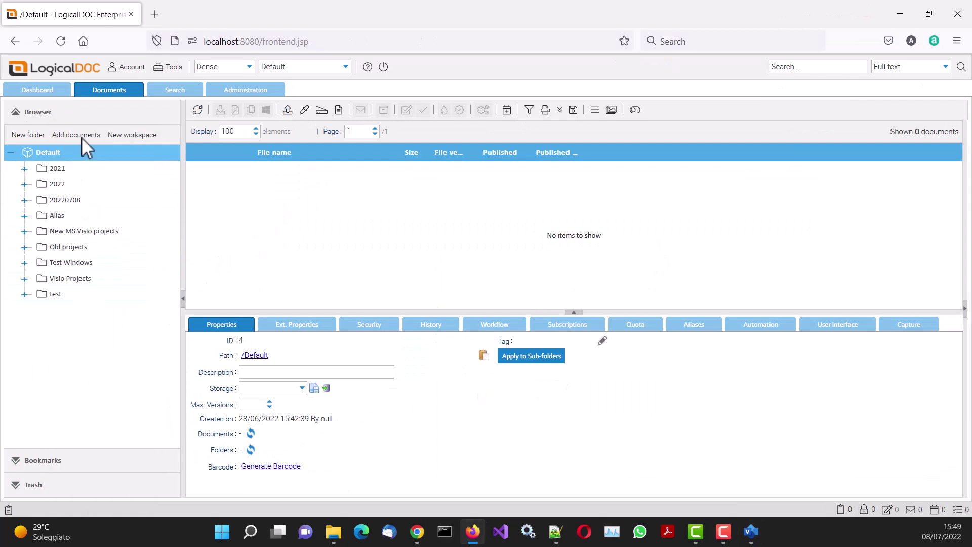
{"action": "left_click", "coordinate": [102, 232]}
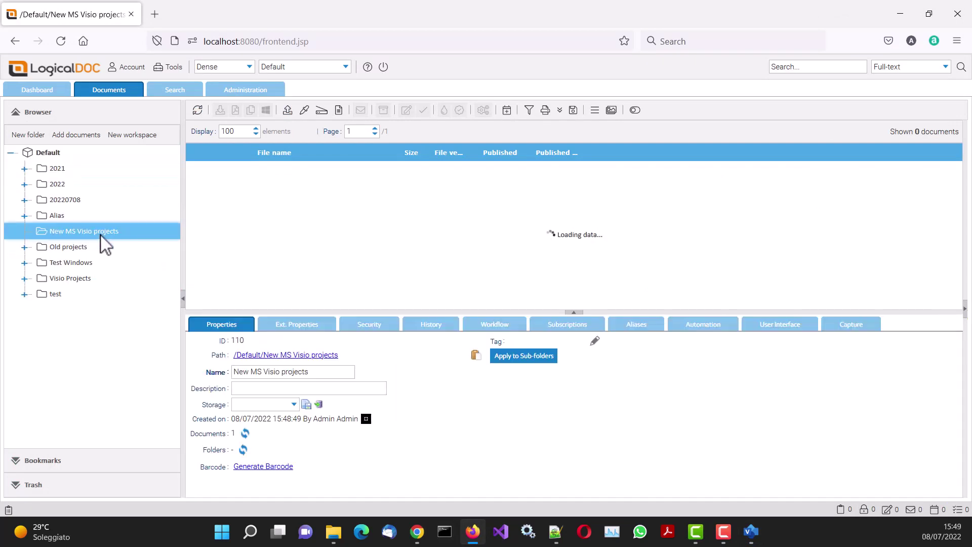
{"action": "left_click", "coordinate": [315, 169]}
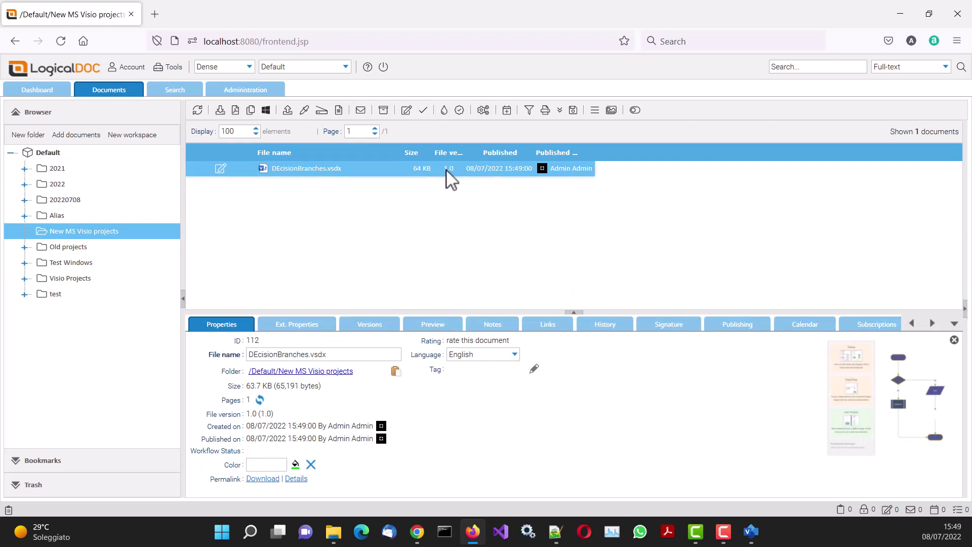
{"action": "left_click_drag", "start_coordinate": [467, 152], "coordinate": [490, 155]}
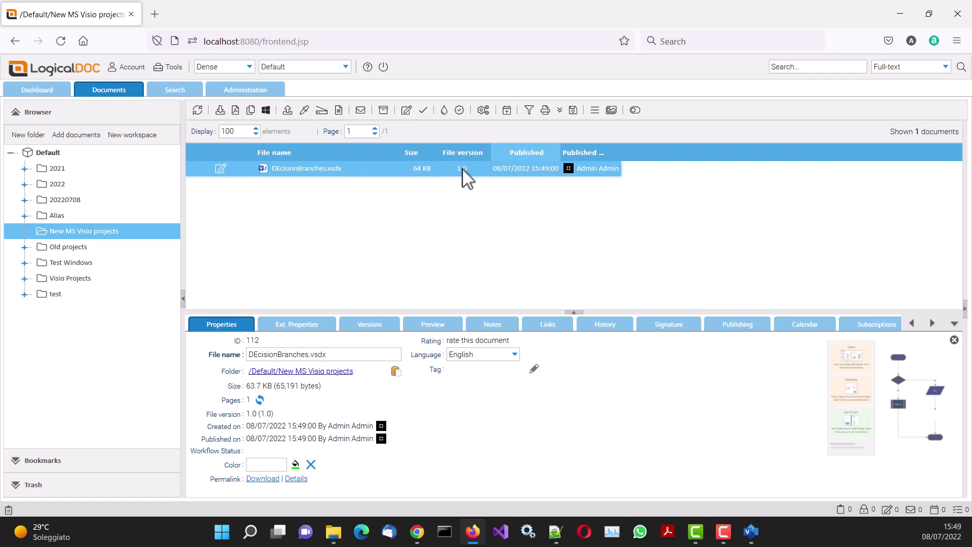
{"action": "left_click", "coordinate": [751, 531]}
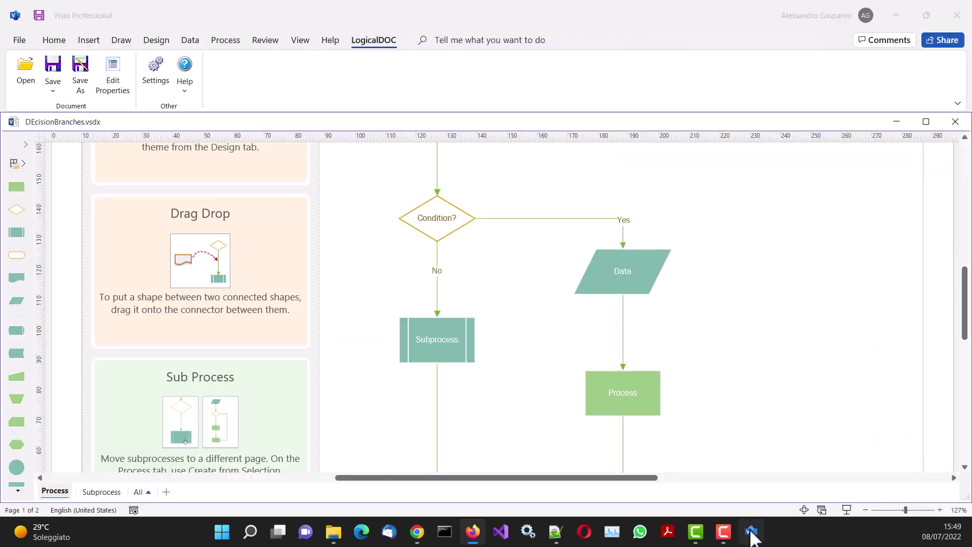
Change the decision shape label from 'Condition?' to 'My Condition 01?'.
{"action": "double_click", "coordinate": [428, 220]}
{"action": "left_click", "coordinate": [420, 221]}
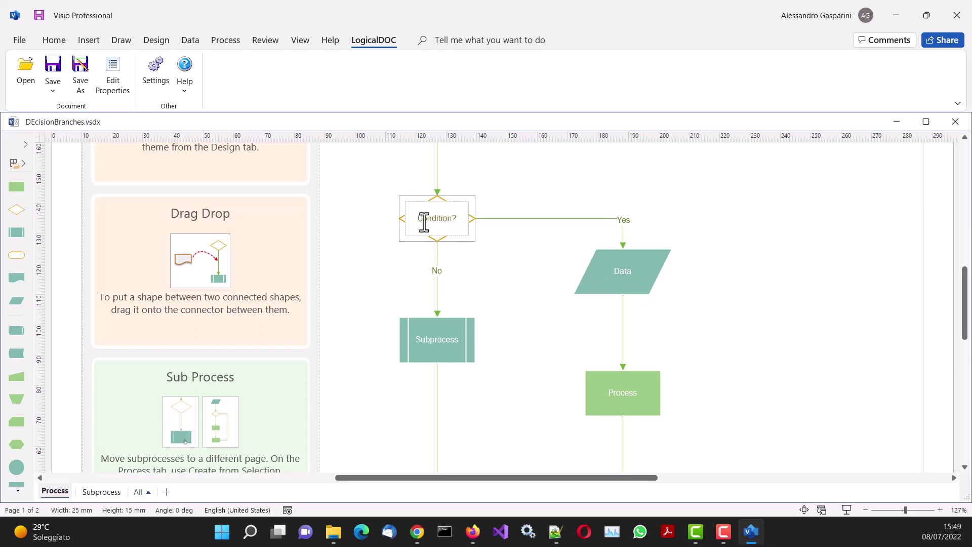
{"action": "type", "text": "My"}
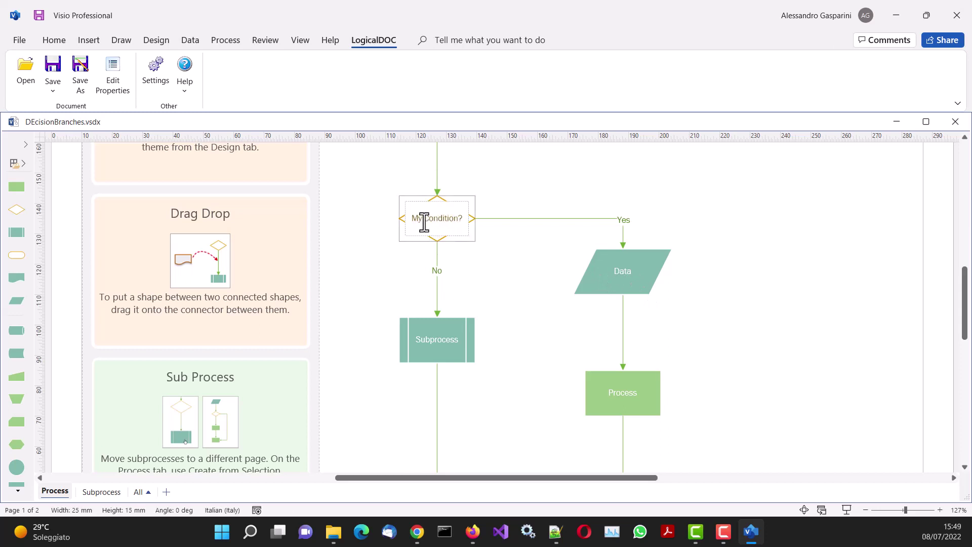
{"action": "left_click", "coordinate": [459, 219]}
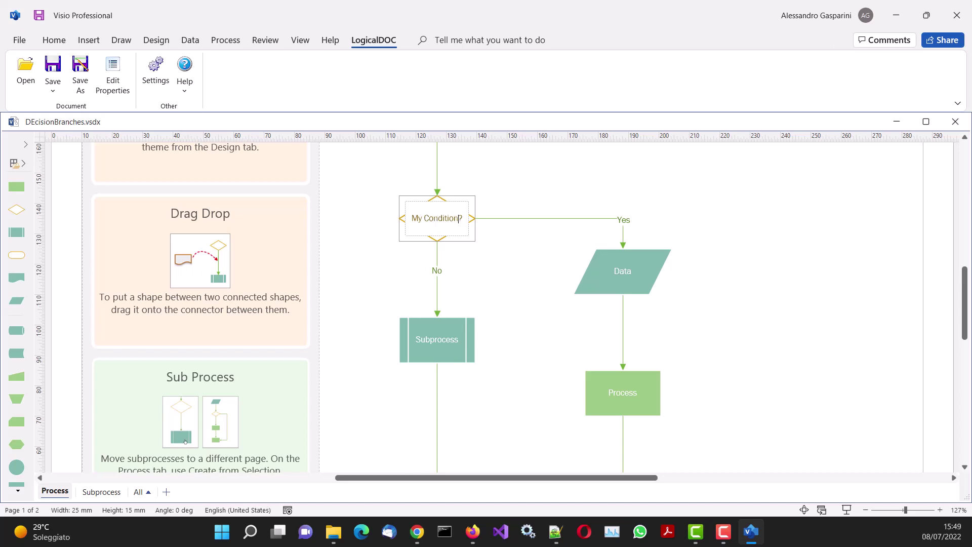
{"action": "type", "text": "01"}
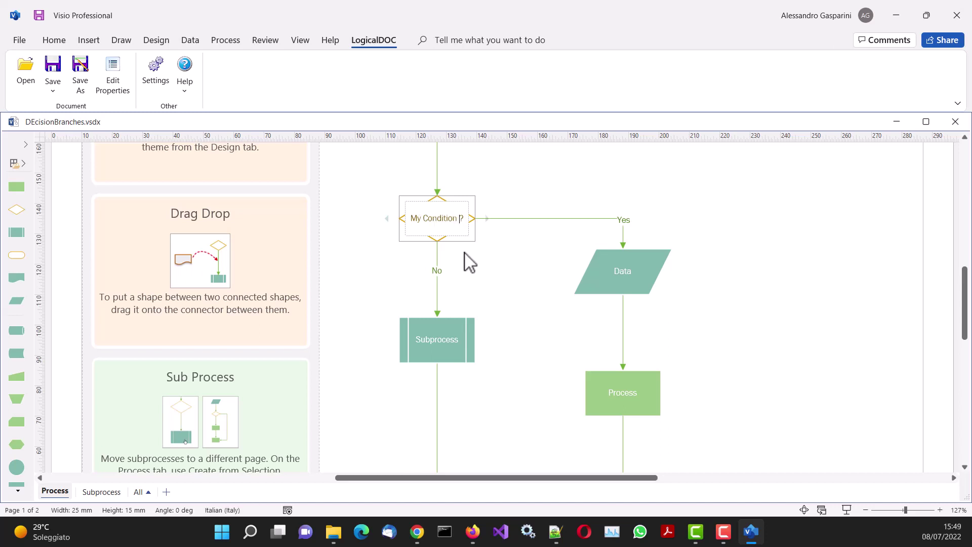
{"action": "scroll", "coordinate": [572, 328], "scroll_direction": "down", "scroll_amount": 1}
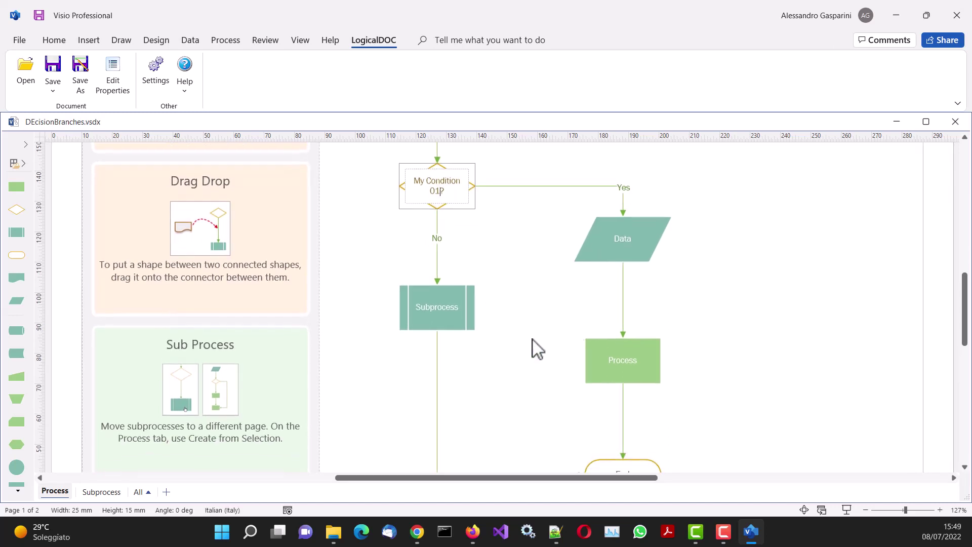
{"action": "left_click", "coordinate": [437, 304]}
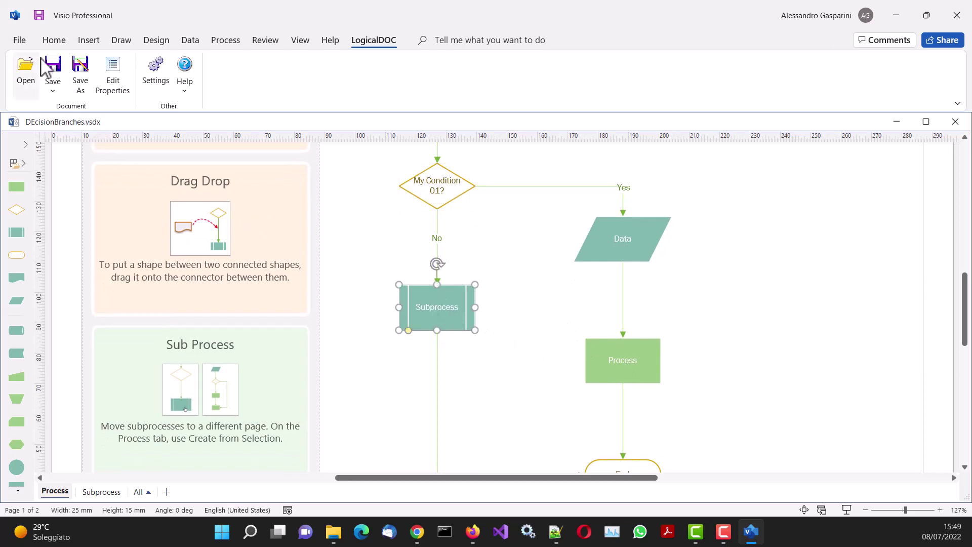
Save the drawing to LogicalDOC with the comment 'new version'.
{"action": "left_click", "coordinate": [53, 70]}
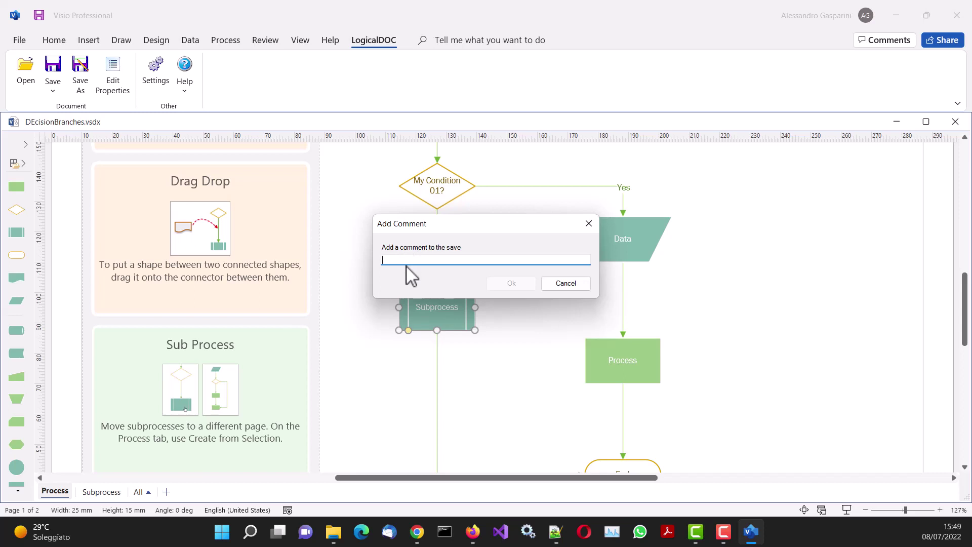
{"action": "type", "text": "new version"}
{"action": "left_click", "coordinate": [513, 284]}
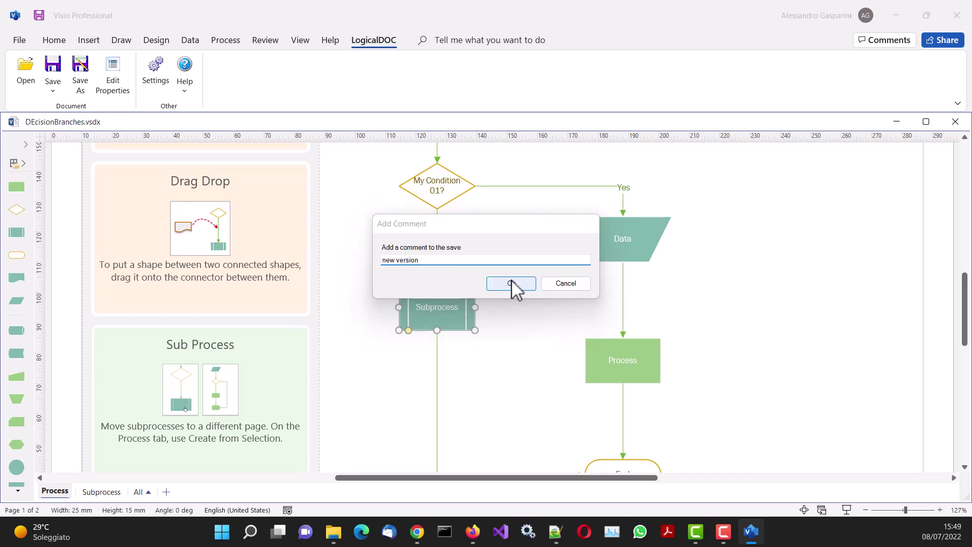
Refresh the LogicalDOC document list and view DEcisionBranches.vsdx, now at version 1.1.
{"action": "left_click", "coordinate": [474, 534]}
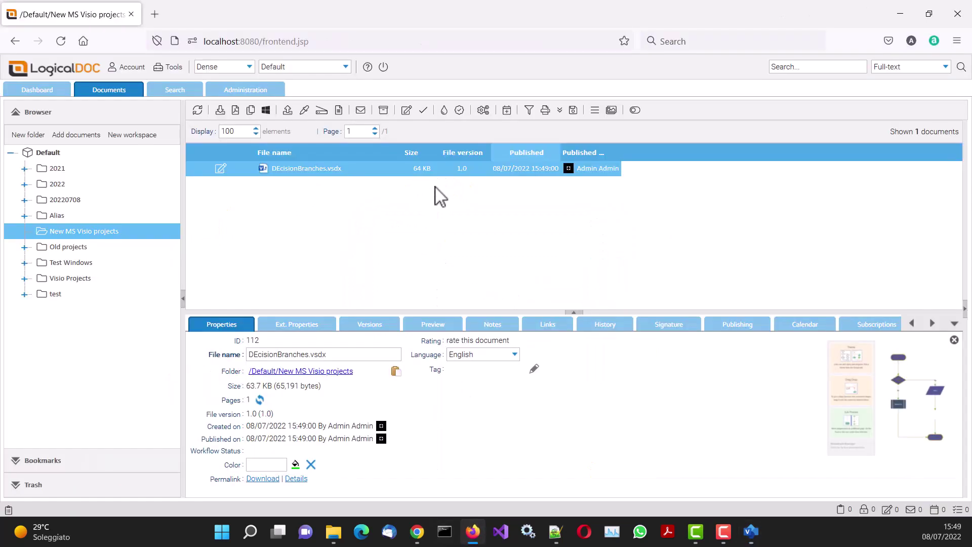
{"action": "left_click", "coordinate": [197, 109]}
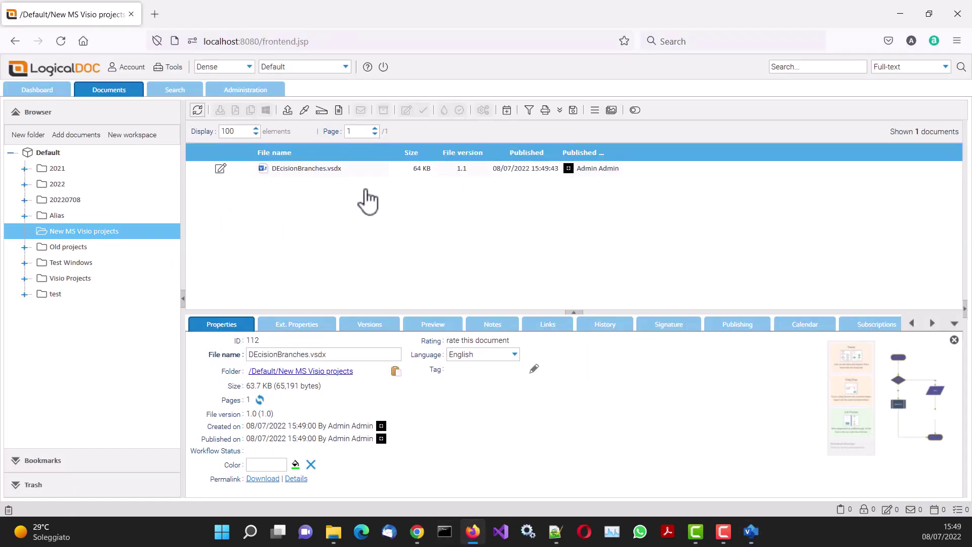
{"action": "left_click", "coordinate": [474, 172]}
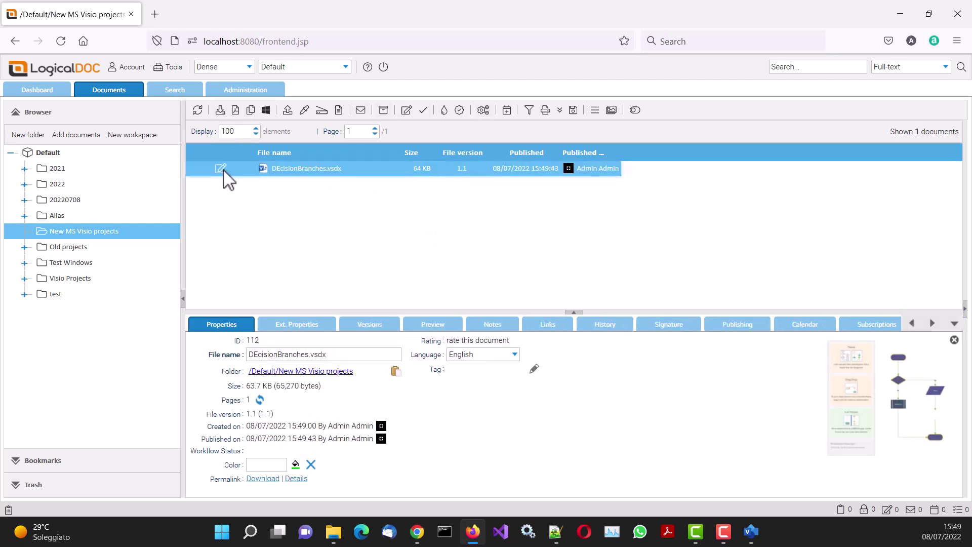
{"action": "mouse_move", "coordinate": [224, 171]}
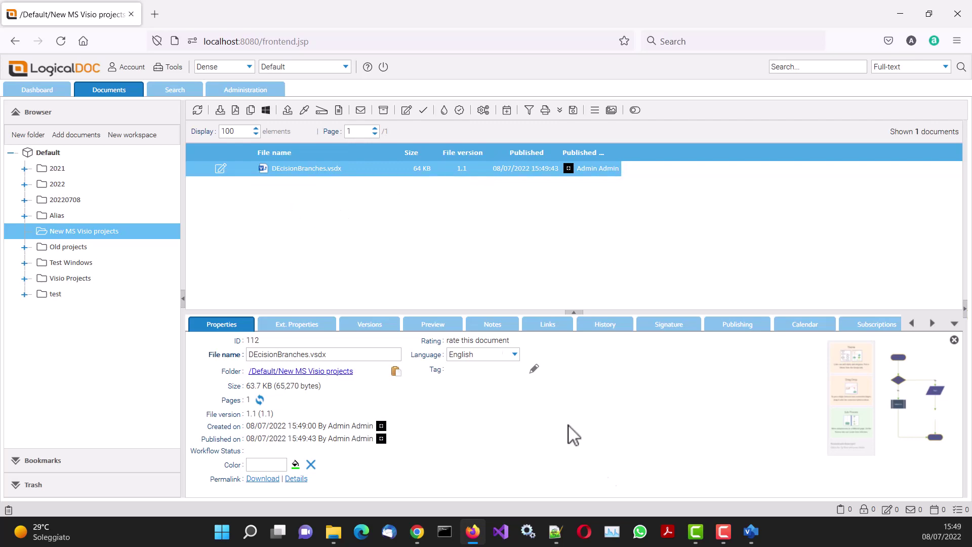
Open FlowChart.vsdx from LogicalDOC's Old projects folder in Visio.
{"action": "left_click", "coordinate": [750, 531]}
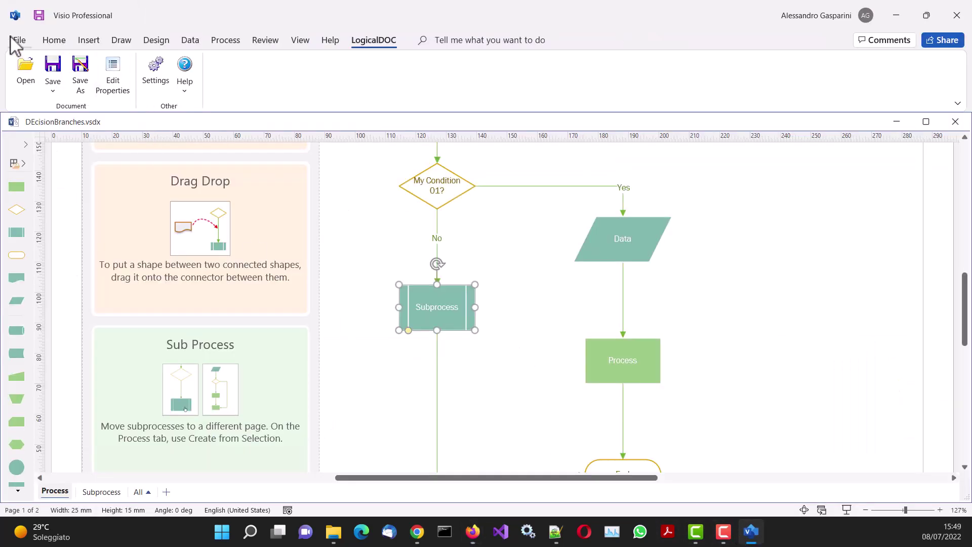
{"action": "left_click", "coordinate": [24, 76]}
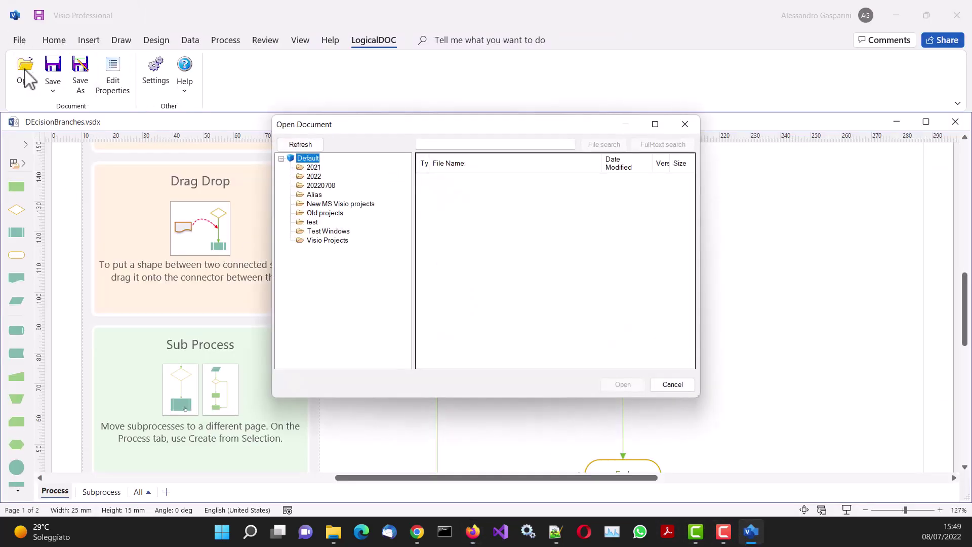
{"action": "left_click", "coordinate": [338, 214]}
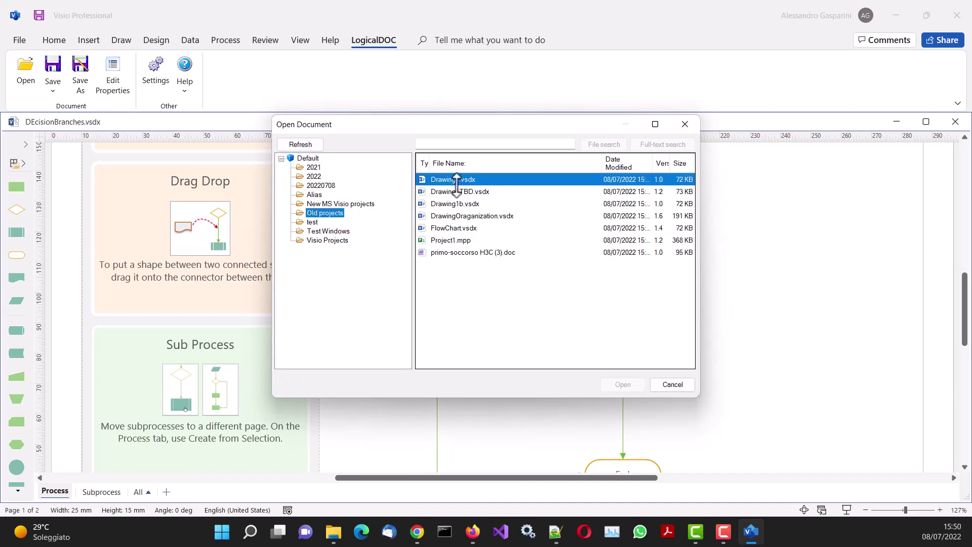
{"action": "left_click", "coordinate": [454, 227]}
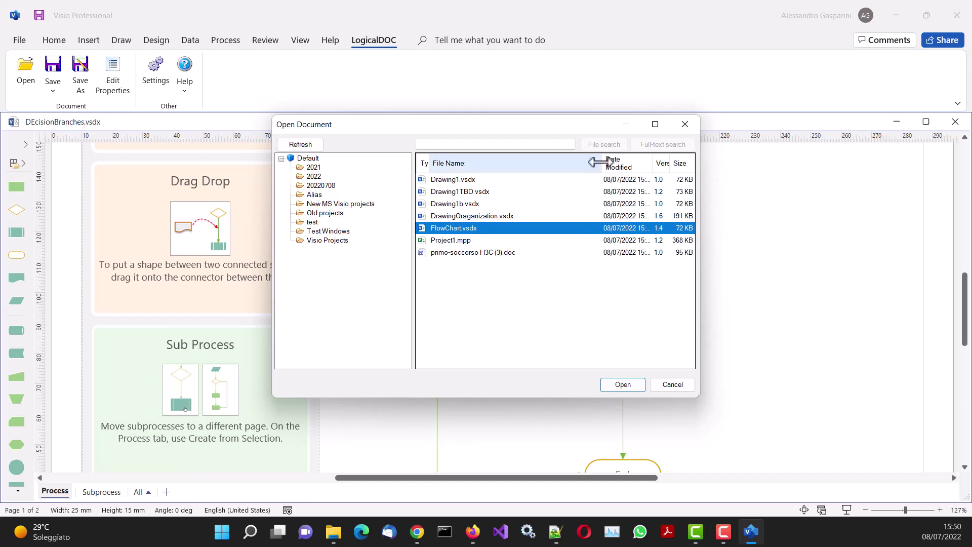
{"action": "left_click_drag", "start_coordinate": [600, 161], "coordinate": [576, 161]}
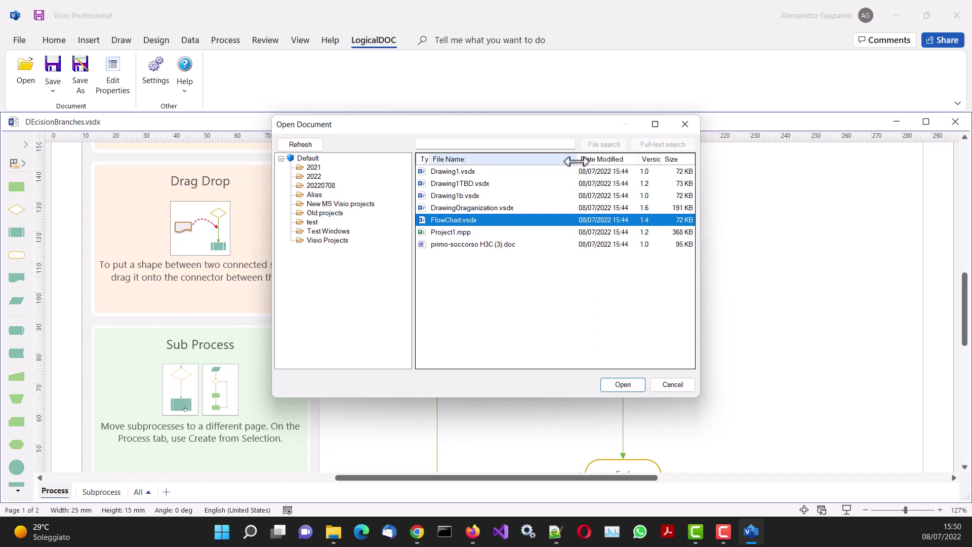
{"action": "left_click", "coordinate": [622, 383]}
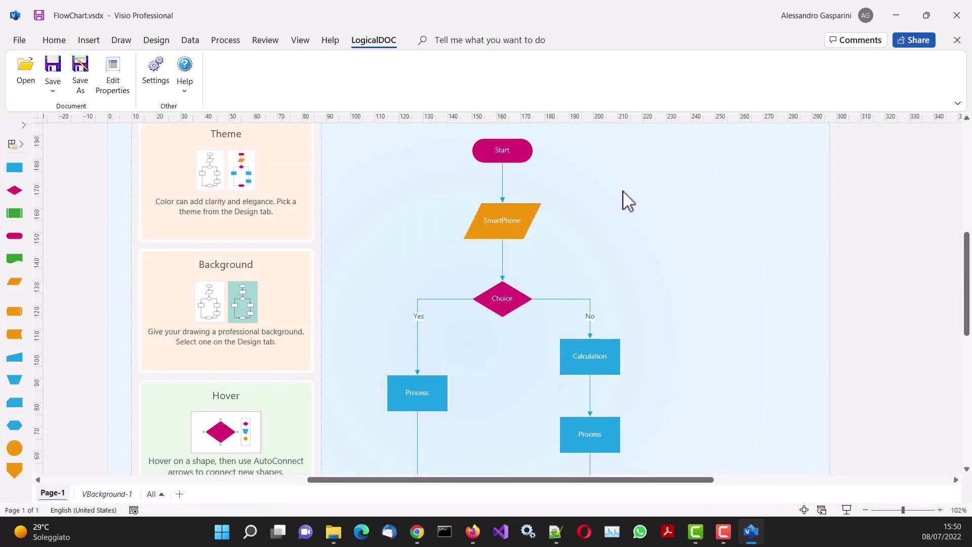
Relabel the SmartPhone shape 'Elaboration' and start the LogicalDOC save.
{"action": "scroll", "coordinate": [628, 200], "scroll_direction": "down", "scroll_amount": 5}
{"action": "scroll", "coordinate": [628, 200], "scroll_direction": "up", "scroll_amount": 5}
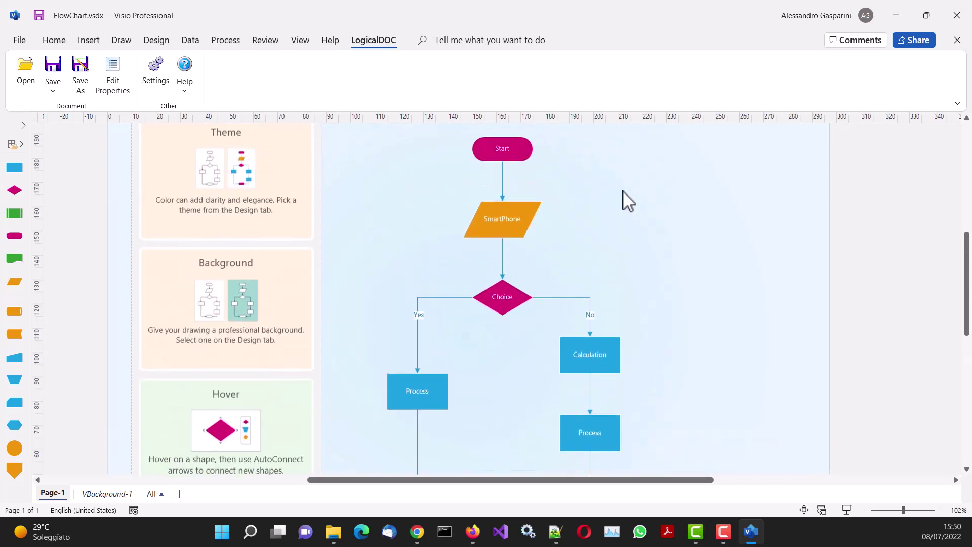
{"action": "left_click", "coordinate": [510, 225]}
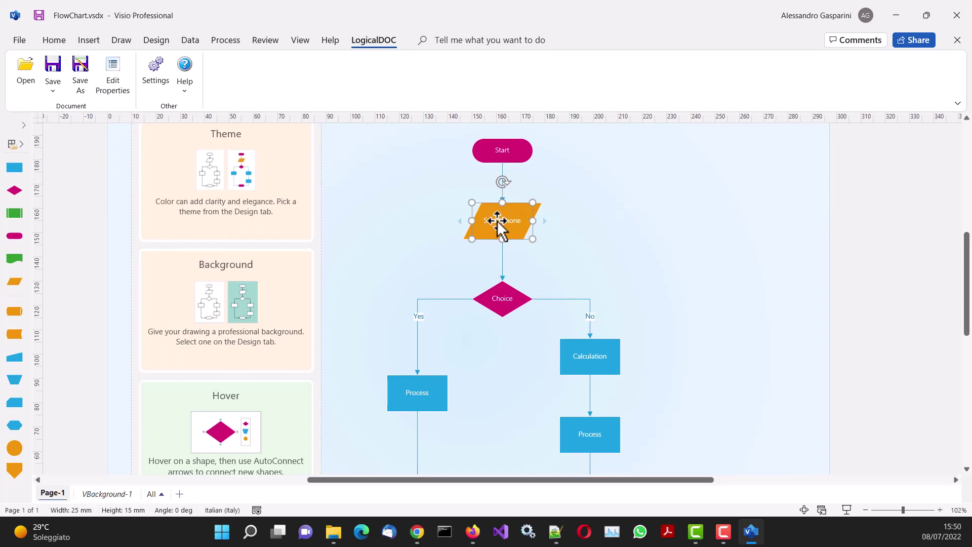
{"action": "double_click", "coordinate": [497, 220]}
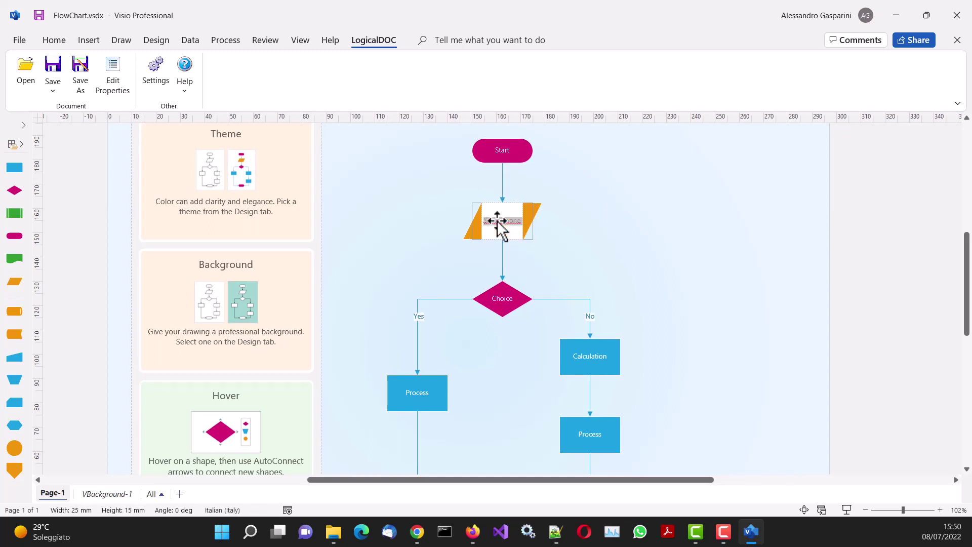
{"action": "key", "text": "BackSpace"}
{"action": "type", "text": "Elaboration"}
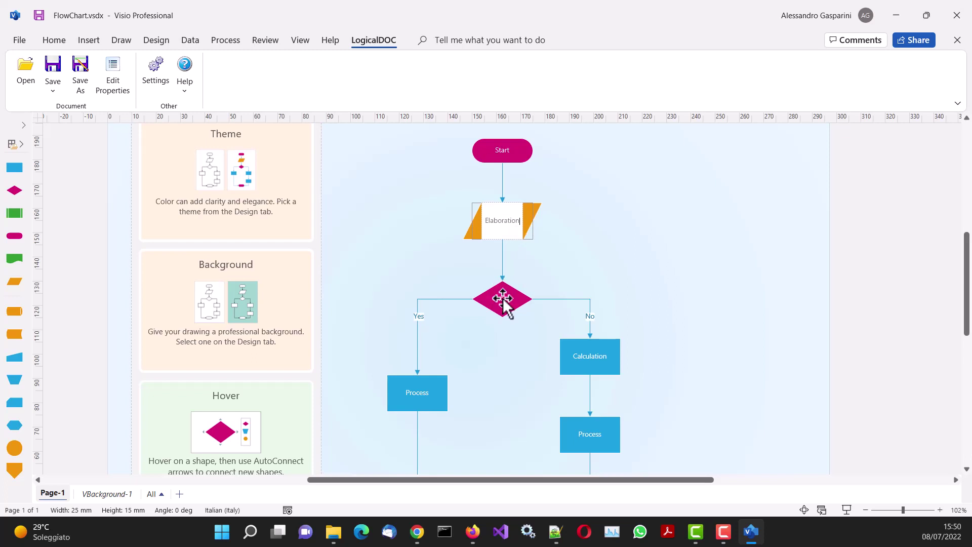
{"action": "left_click", "coordinate": [505, 305]}
{"action": "left_click", "coordinate": [52, 76]}
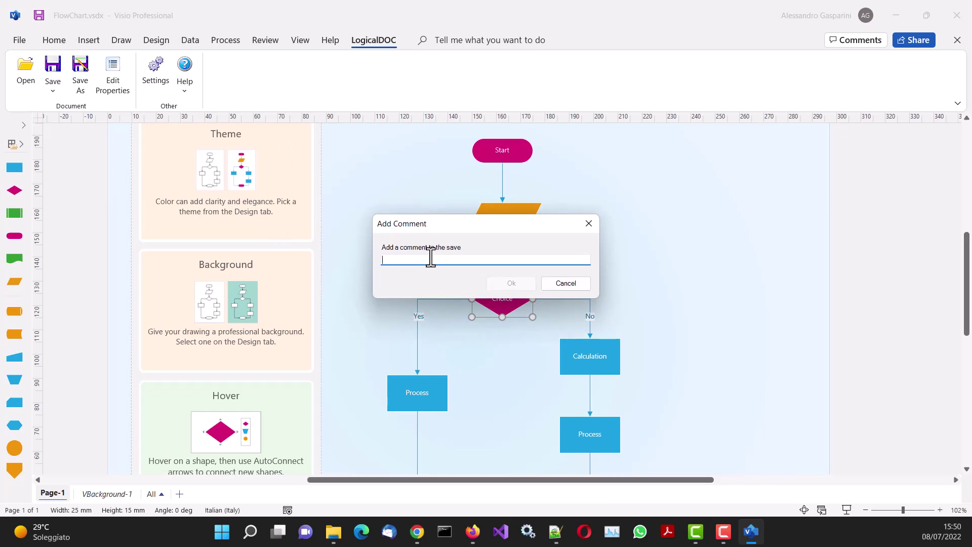
Enter the comment 'Update example' and confirm the LogicalDOC save of FlowChart.vsdx.
{"action": "type", "text": "Update exampl"}
{"action": "type", "text": "e example"}
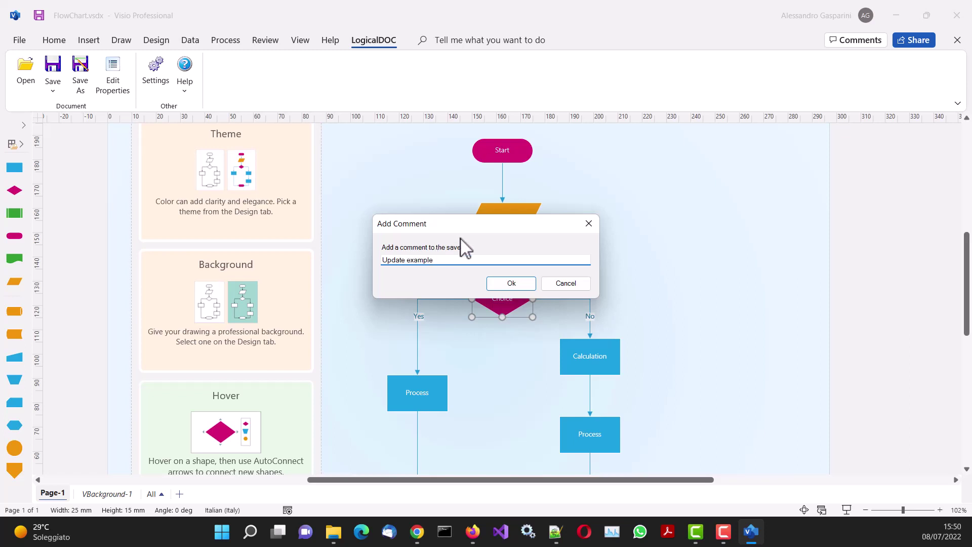
{"action": "left_click", "coordinate": [522, 283]}
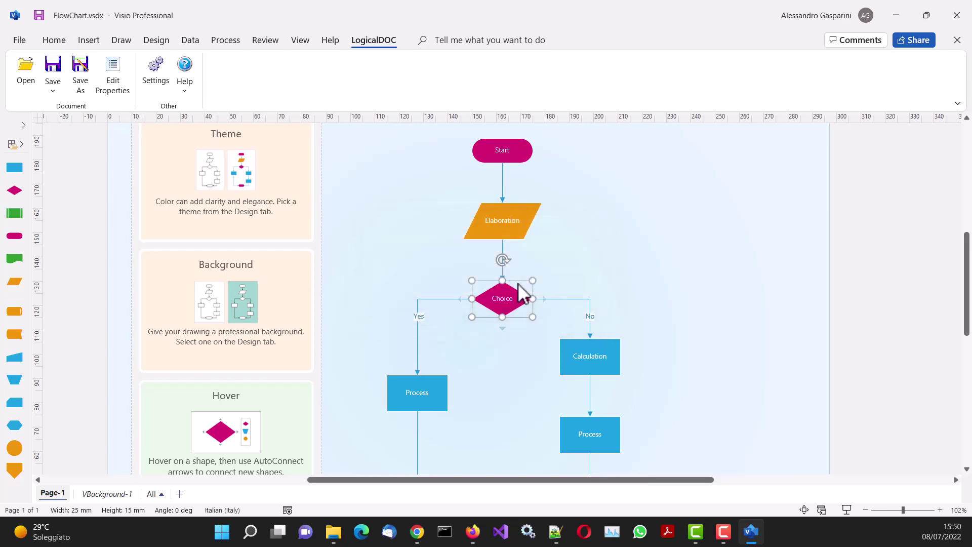
Check in LogicalDOC that FlowChart.vsdx in Old projects is now version 1.5, 73,540 bytes.
{"action": "left_click", "coordinate": [475, 537]}
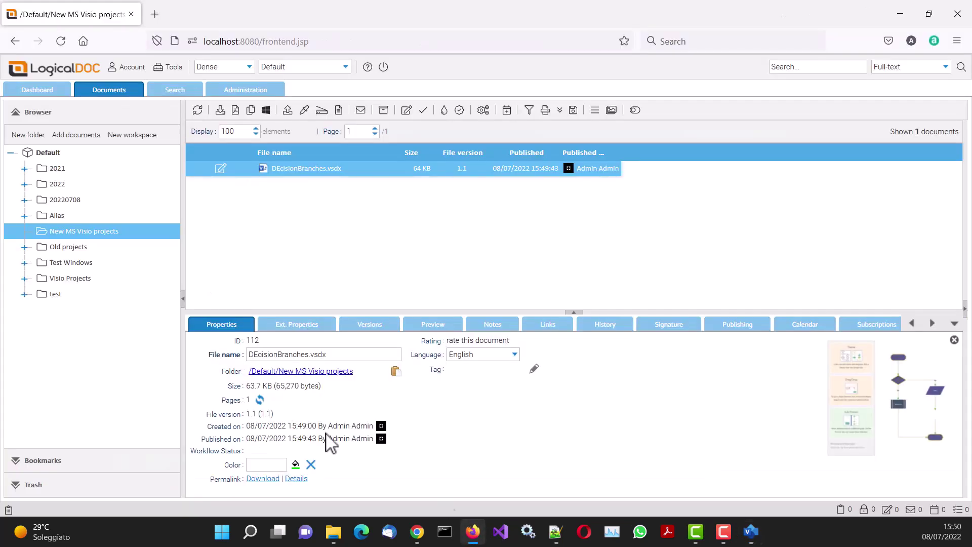
{"action": "left_click", "coordinate": [79, 247]}
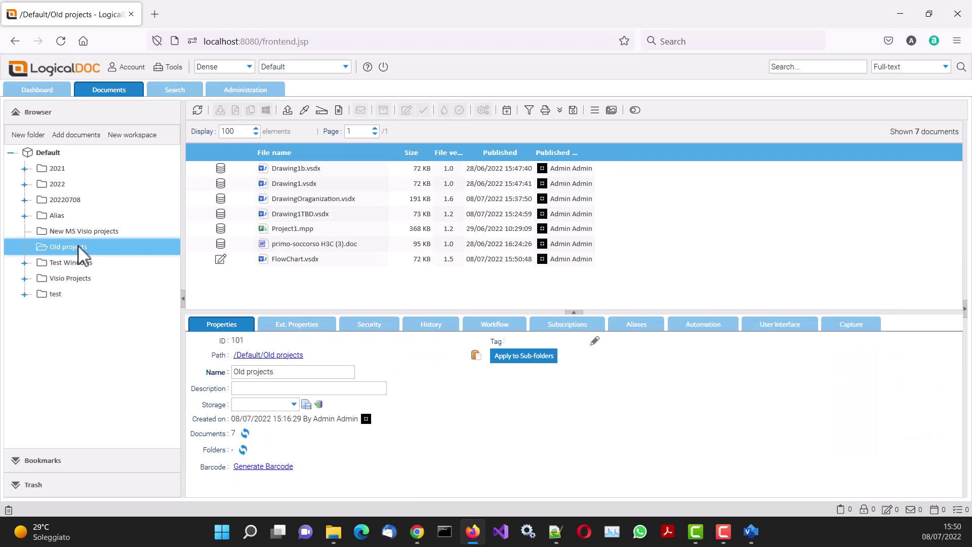
{"action": "left_click", "coordinate": [280, 261]}
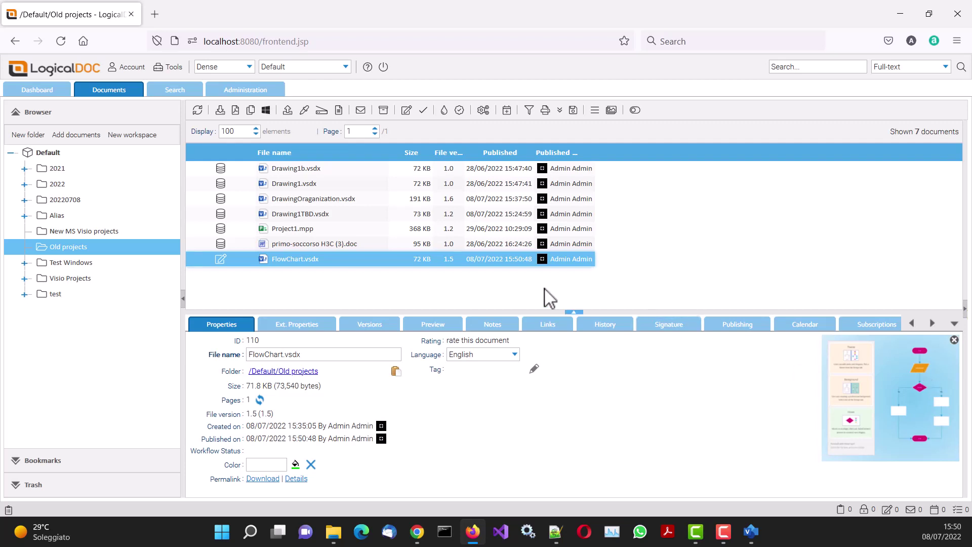
{"action": "right_click", "coordinate": [337, 259]}
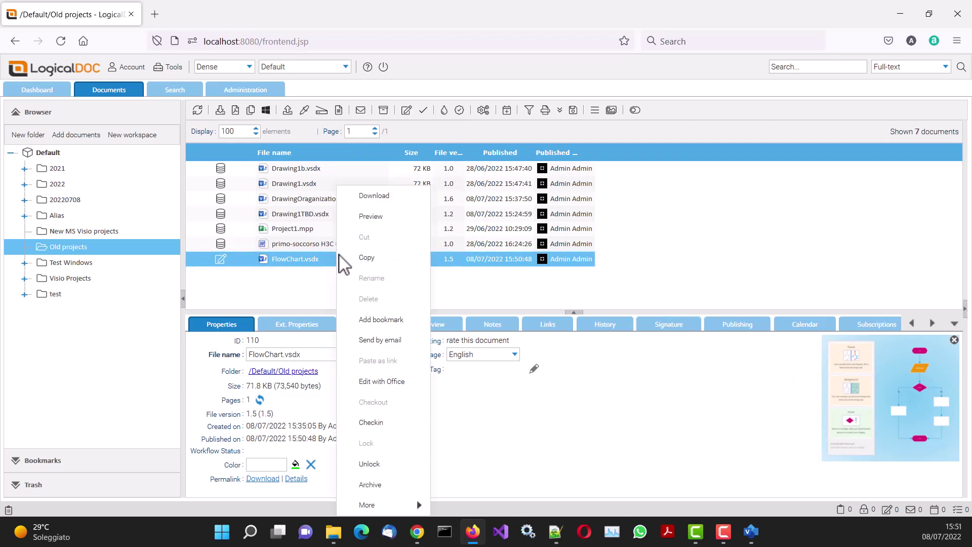
{"action": "left_click", "coordinate": [371, 217]}
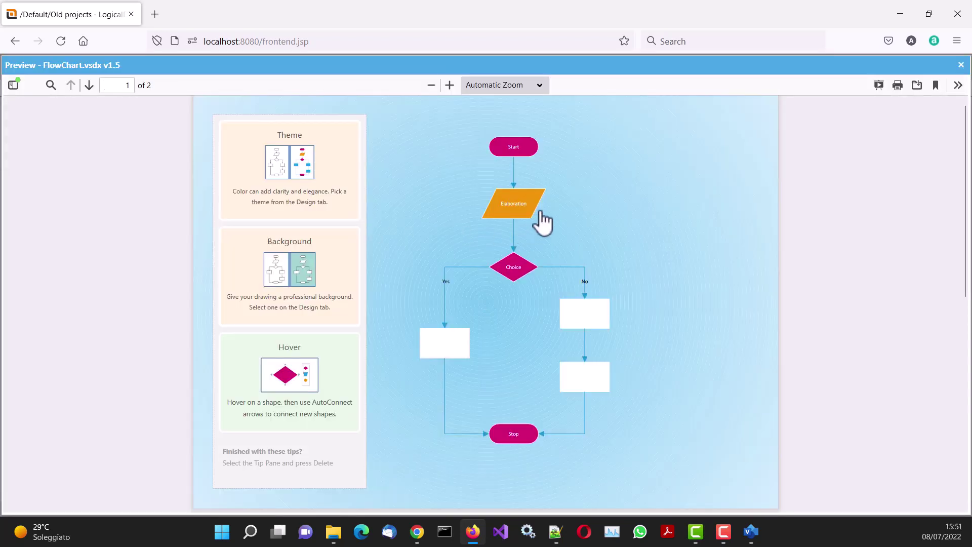
{"action": "left_click", "coordinate": [450, 85]}
{"action": "left_click", "coordinate": [449, 85]}
{"action": "left_click", "coordinate": [450, 85]}
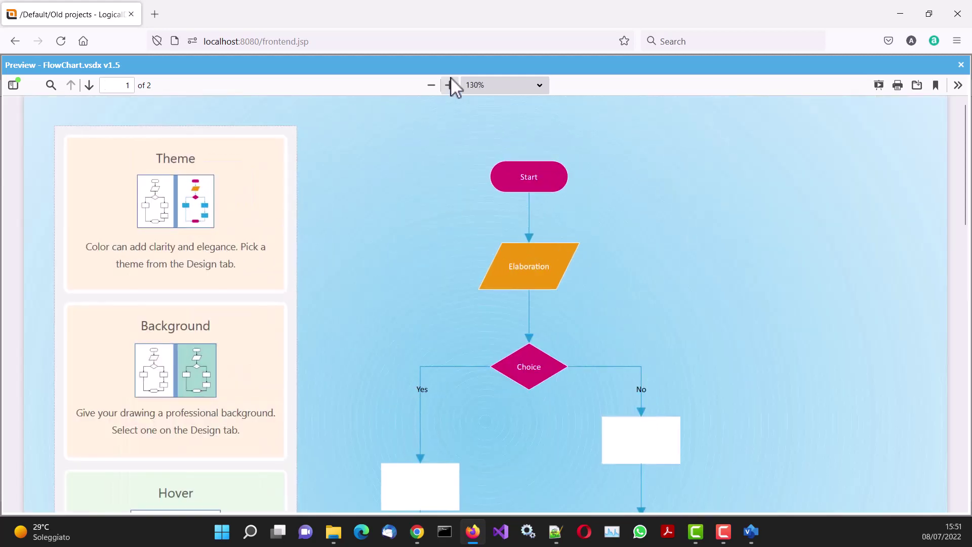
{"action": "left_click", "coordinate": [449, 85]}
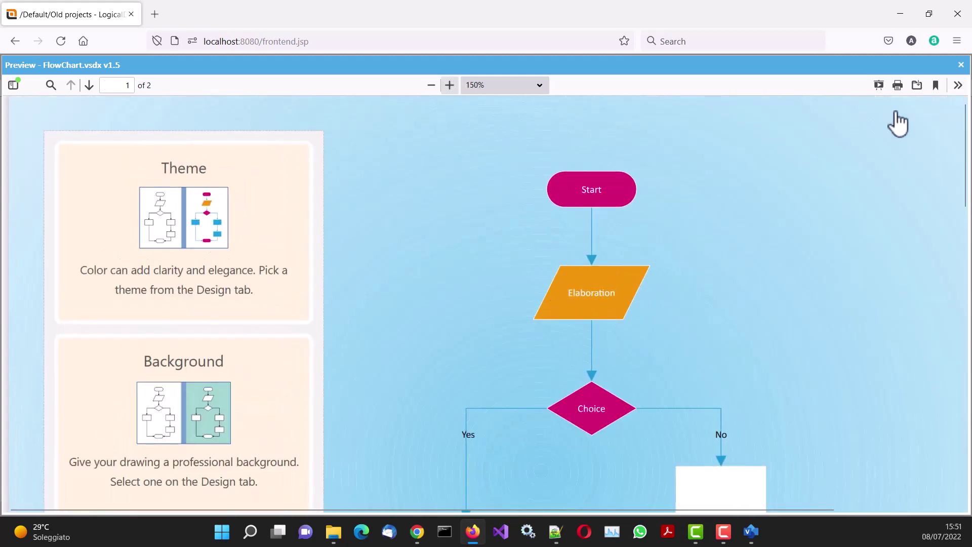
{"action": "left_click", "coordinate": [961, 65]}
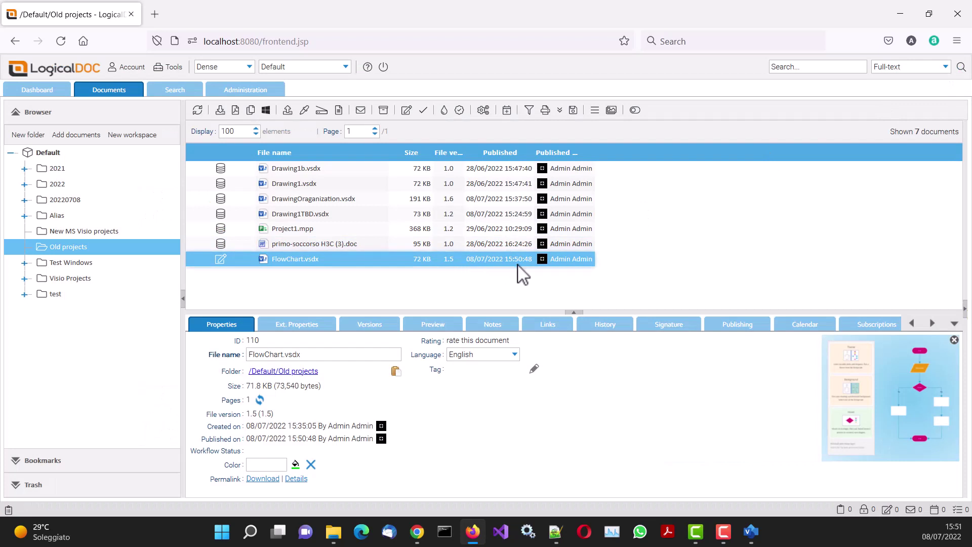
Close FlowChart.vsdx and Visio, then refresh the Old projects list and reselect FlowChart.vsdx.
{"action": "left_click", "coordinate": [752, 533]}
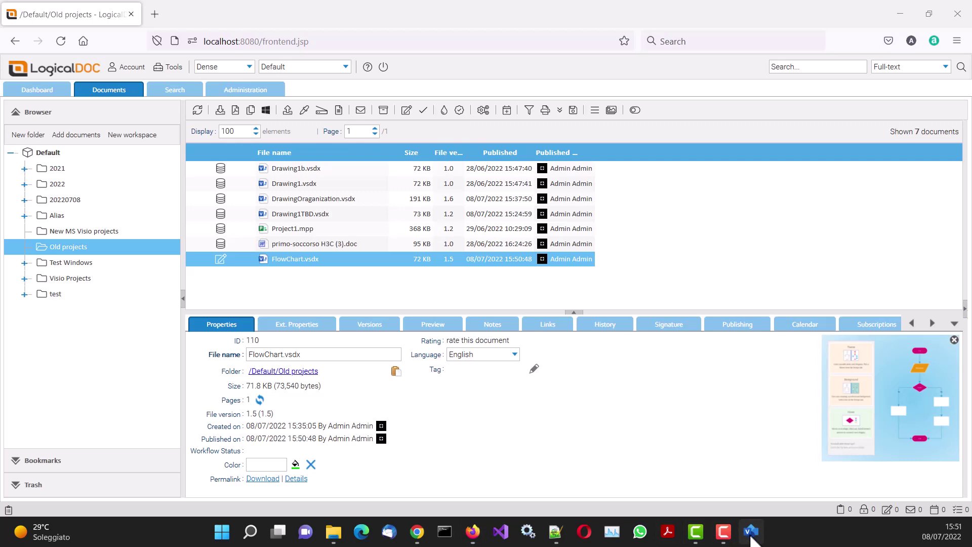
{"action": "mouse_move", "coordinate": [751, 536]}
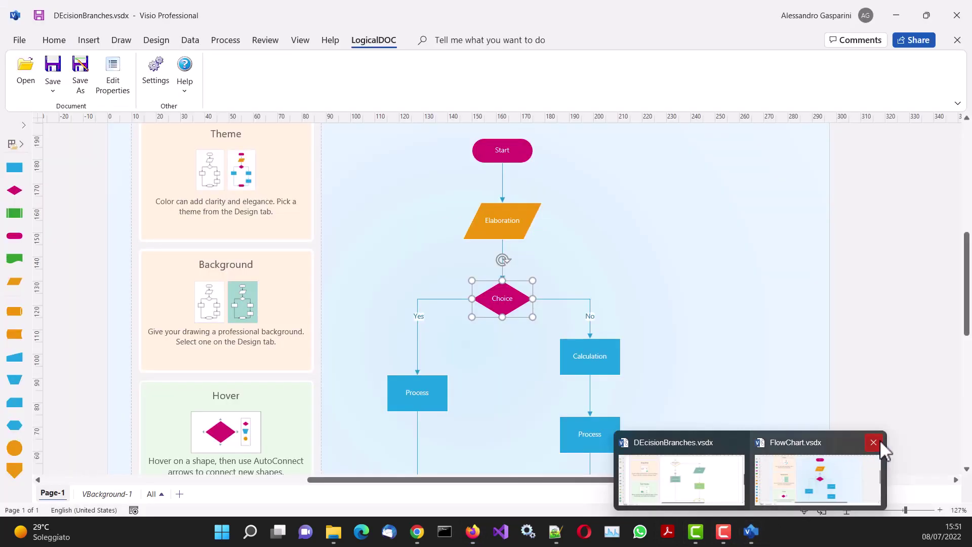
{"action": "left_click", "coordinate": [879, 440]}
{"action": "left_click", "coordinate": [800, 430]}
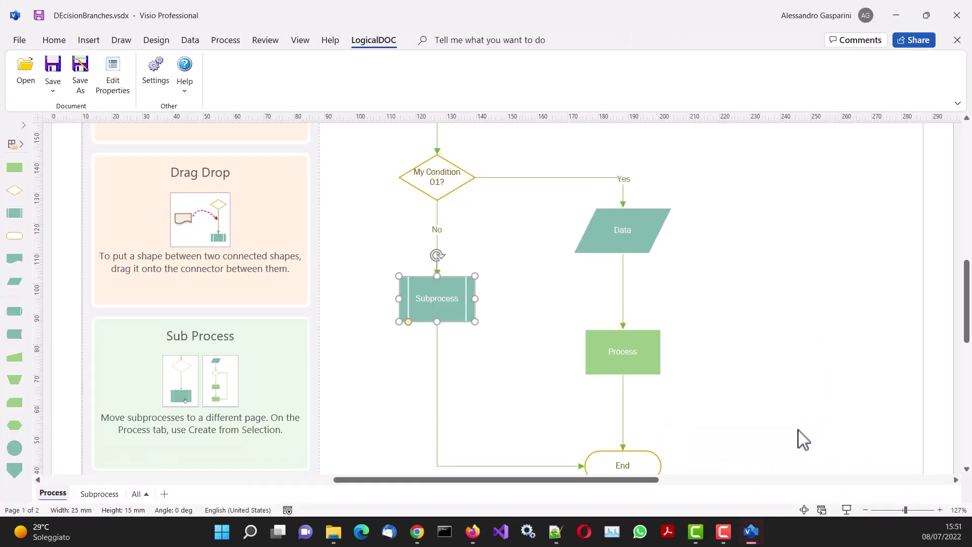
{"action": "left_click", "coordinate": [967, 5]}
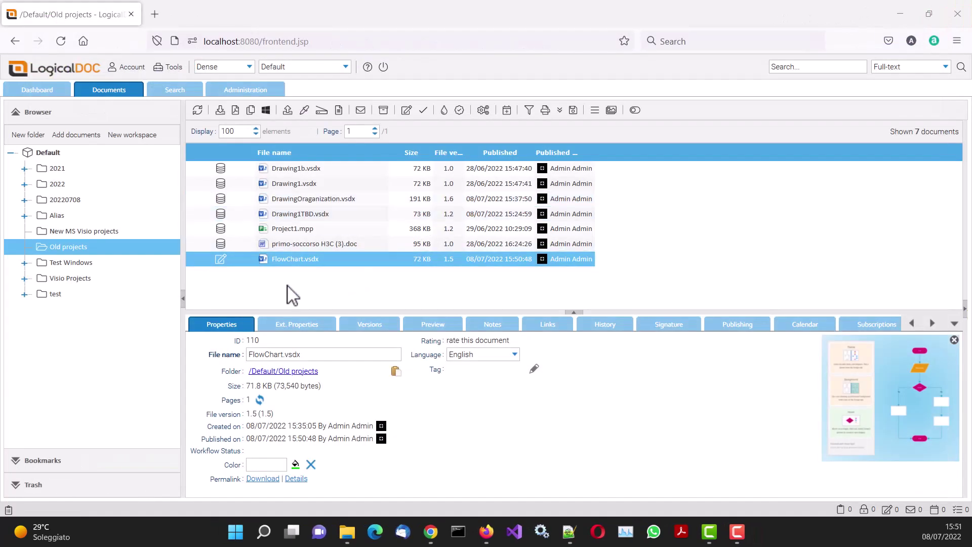
{"action": "left_click", "coordinate": [197, 111]}
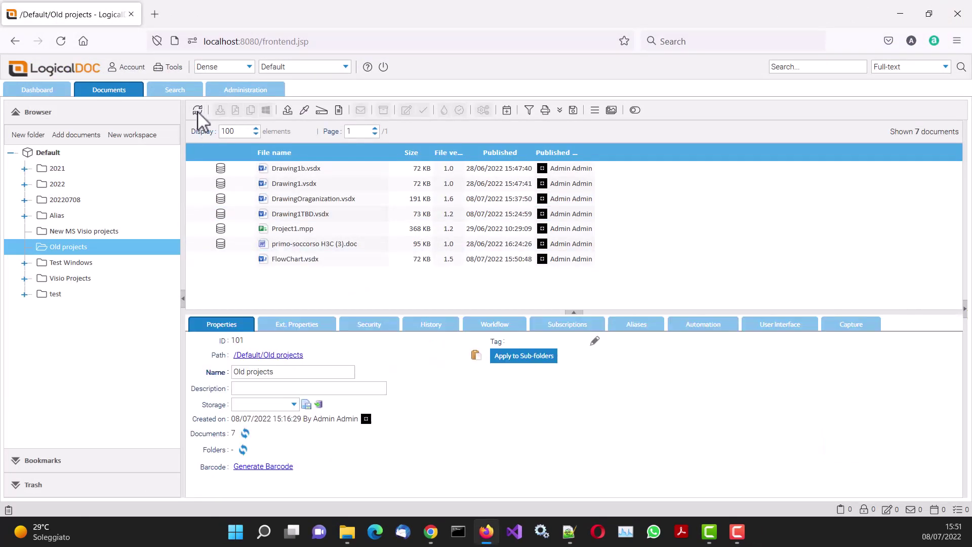
{"action": "left_click", "coordinate": [293, 263]}
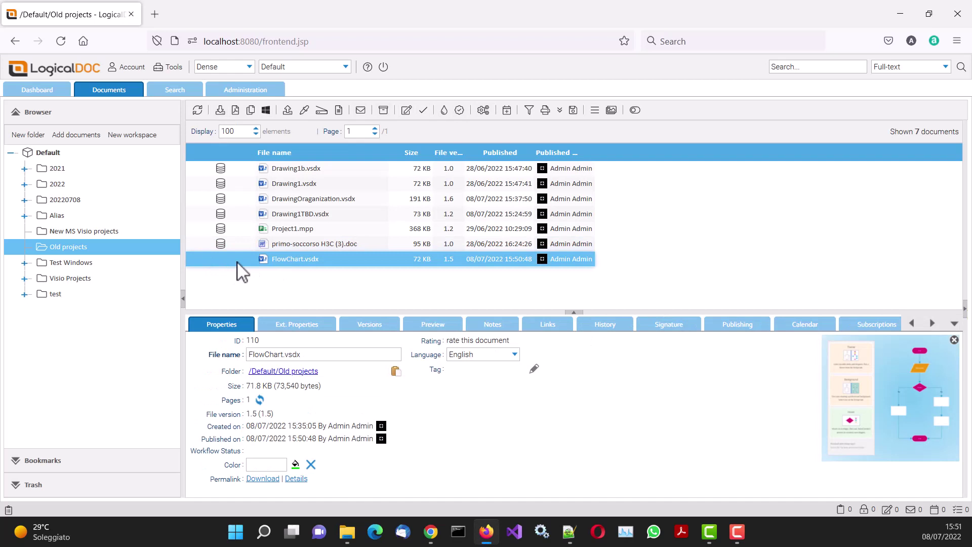
Open DrawingOraganization.vsdx from LogicalDOC for editing in Visio.
{"action": "left_click", "coordinate": [293, 199]}
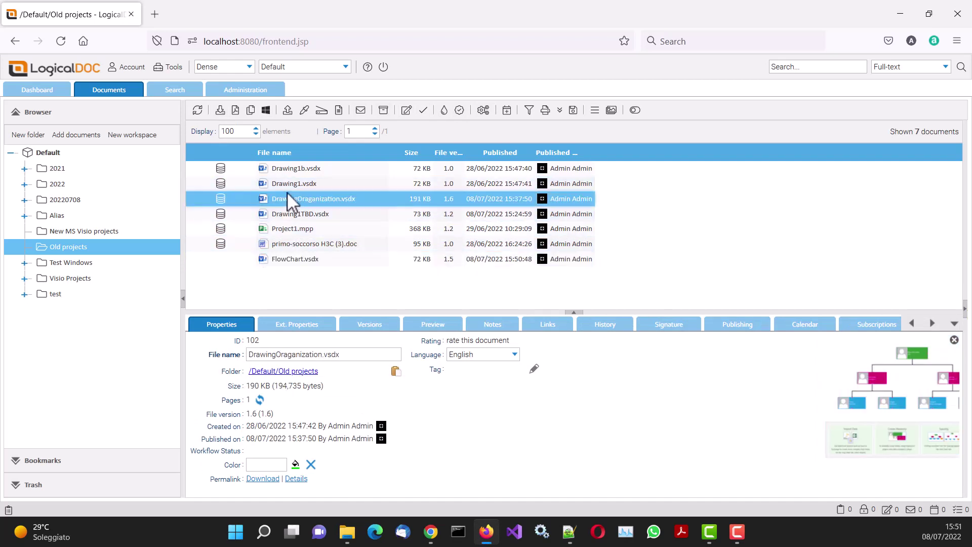
{"action": "left_click", "coordinate": [269, 113]}
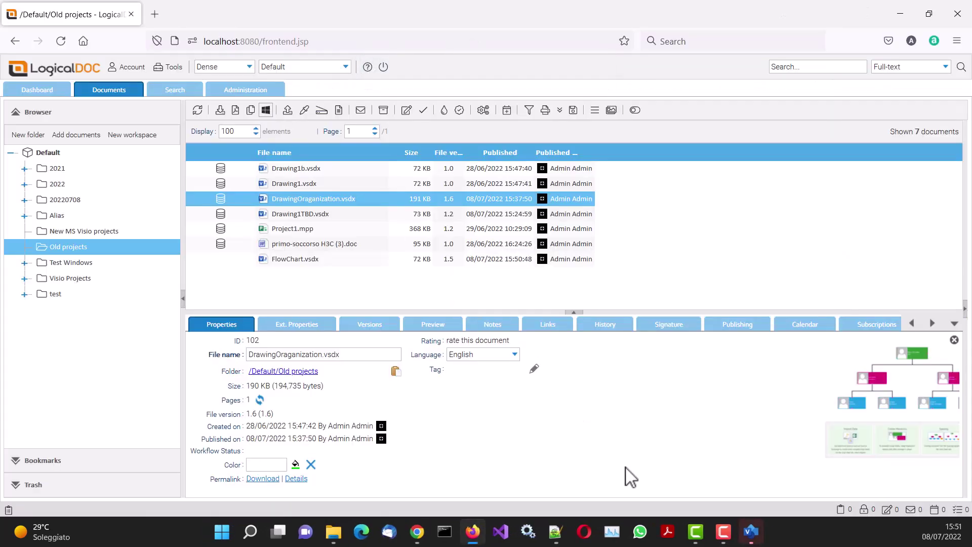
{"action": "left_click", "coordinate": [753, 531]}
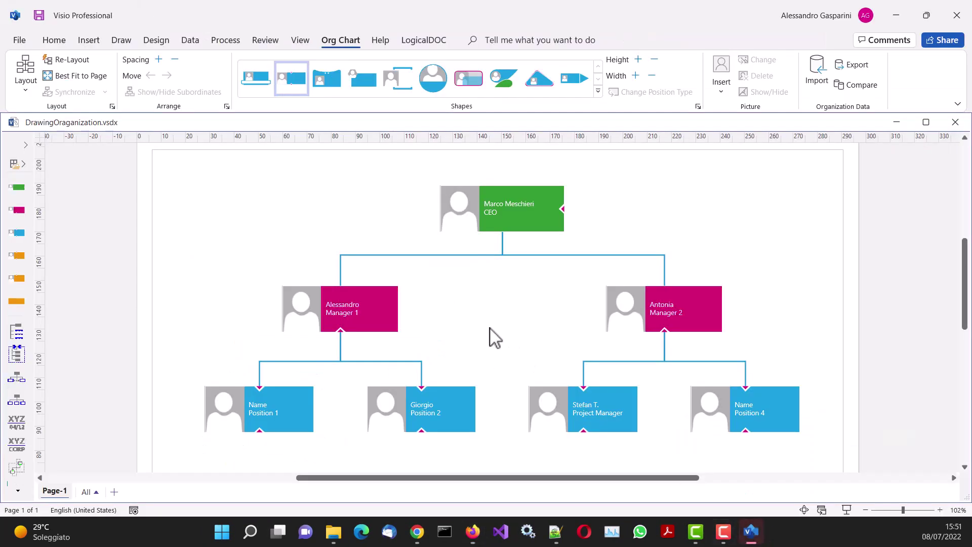
Replace the Position 2 job title in the org chart with S. Developer.
{"action": "left_click", "coordinate": [424, 403]}
{"action": "left_click", "coordinate": [424, 403]}
{"action": "left_click", "coordinate": [431, 403]}
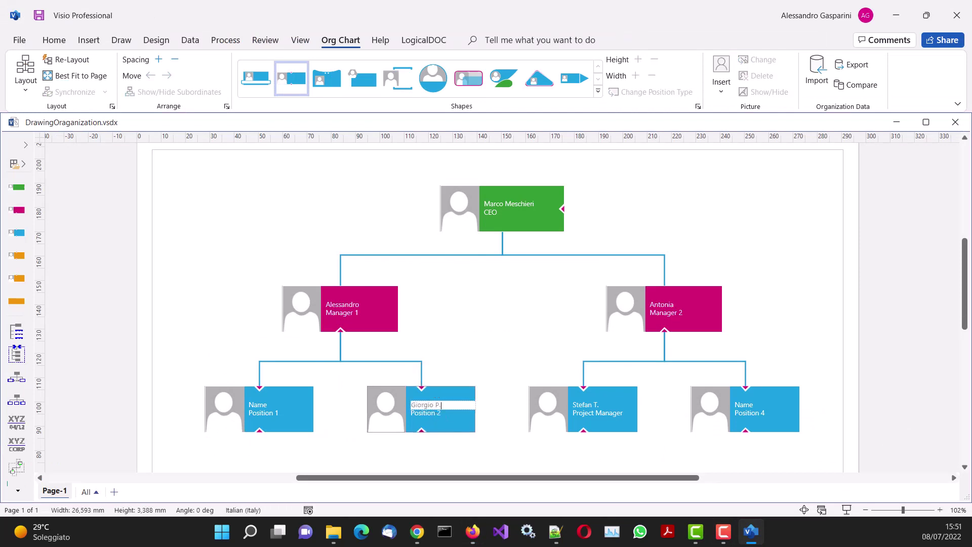
{"action": "scroll", "coordinate": [435, 431], "scroll_direction": "up", "scroll_amount": 1}
{"action": "left_click", "coordinate": [436, 448]}
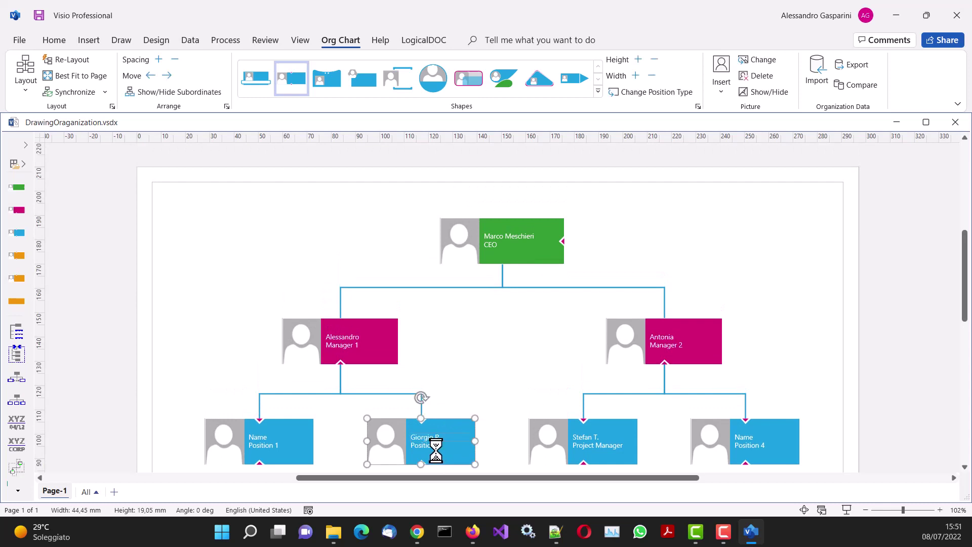
{"action": "double_click", "coordinate": [430, 447]}
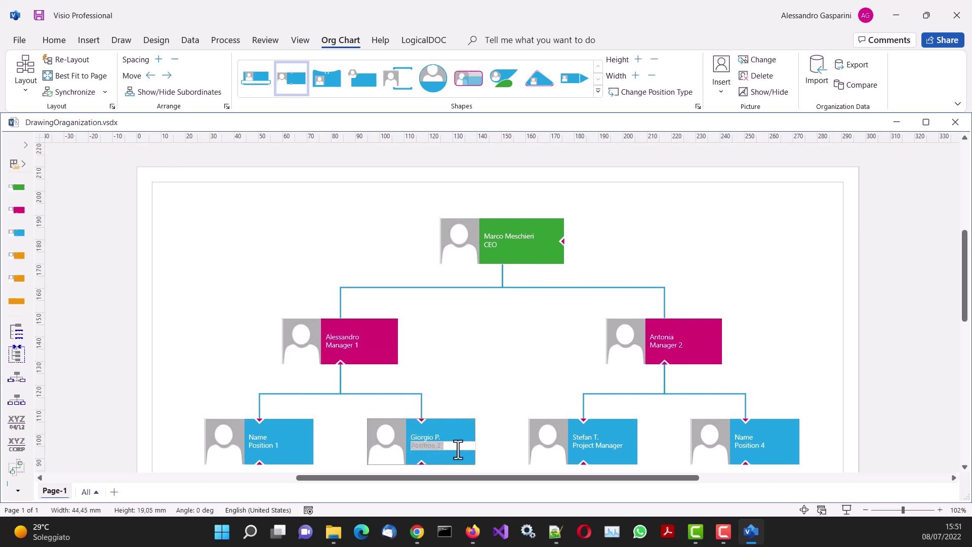
{"action": "type", "text": "Developer"}
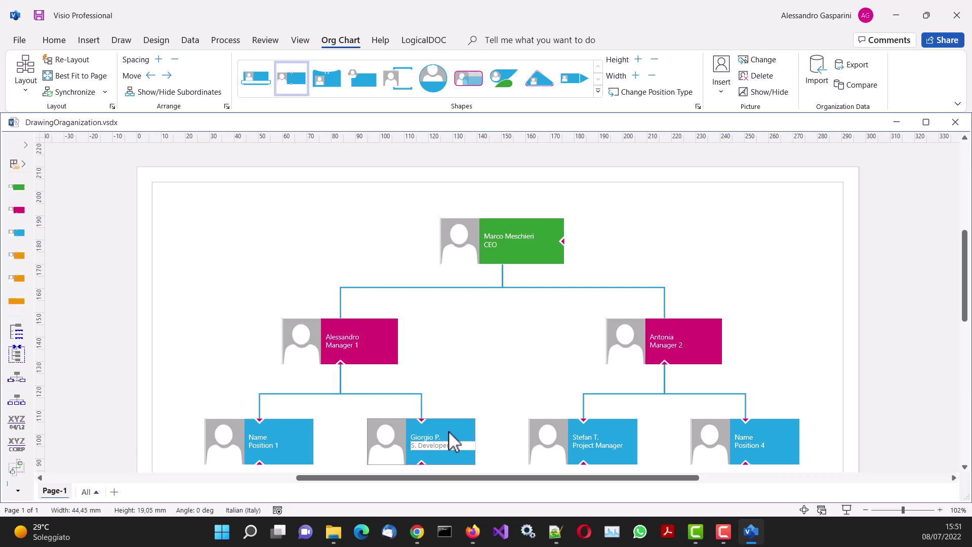
{"action": "key", "text": "Escape"}
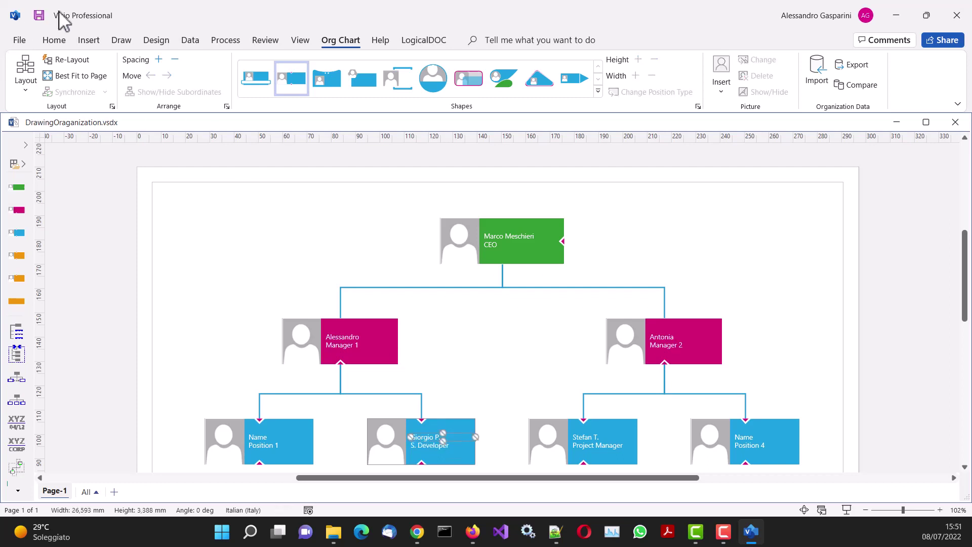
Save the org chart to LogicalDOC with the comment 'new'.
{"action": "left_click", "coordinate": [36, 18]}
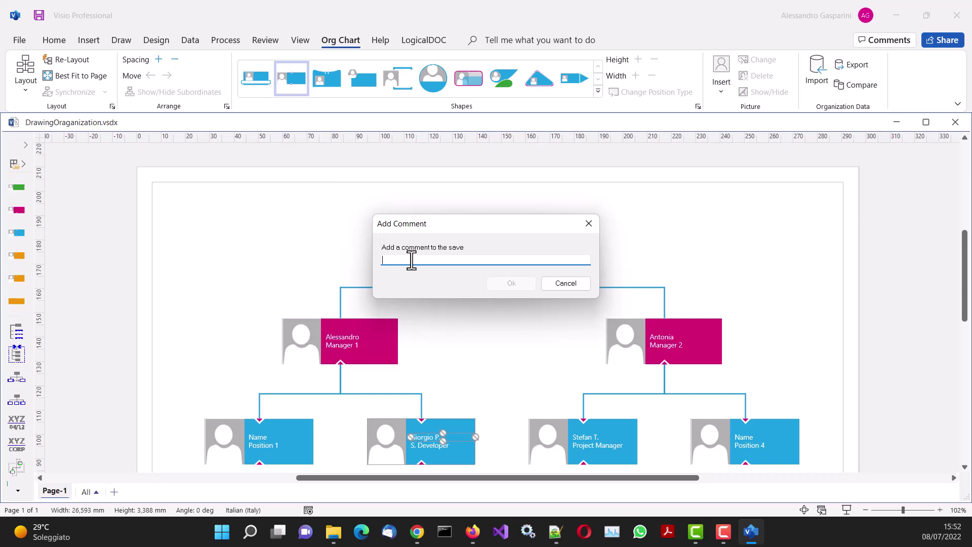
{"action": "type", "text": "new comment"}
{"action": "left_click", "coordinate": [512, 284]}
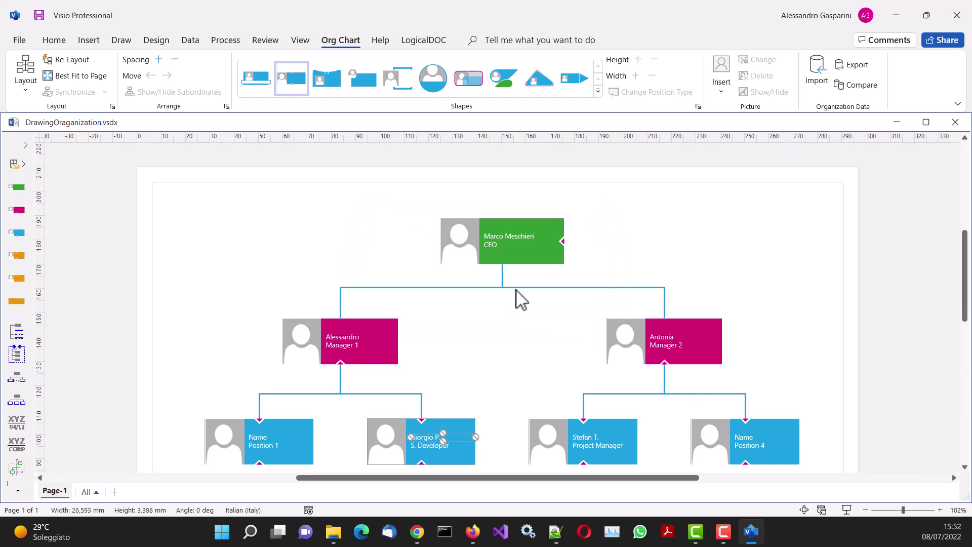
Refresh the Old projects list and select DrawingOraganization.vsdx, now at version 1.7.
{"action": "left_click", "coordinate": [473, 533]}
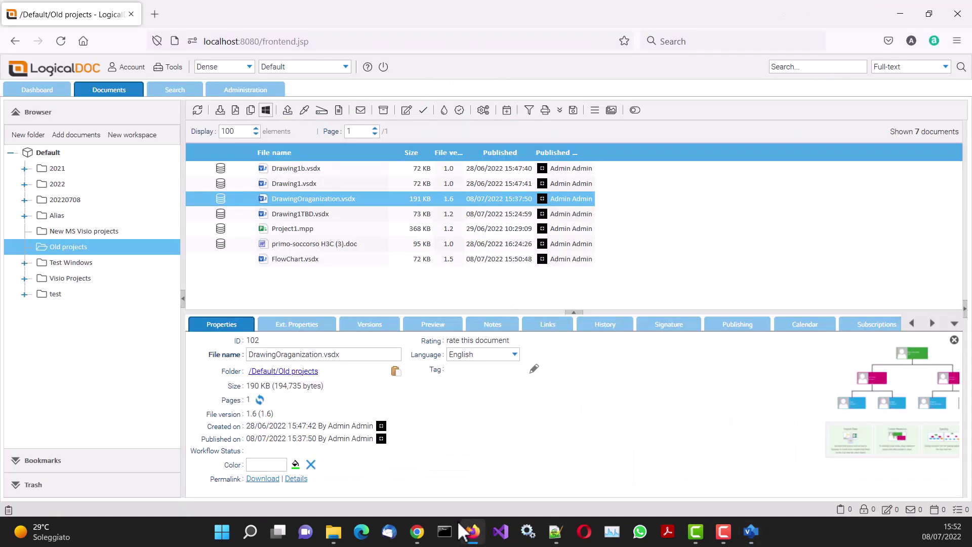
{"action": "left_click", "coordinate": [197, 109]}
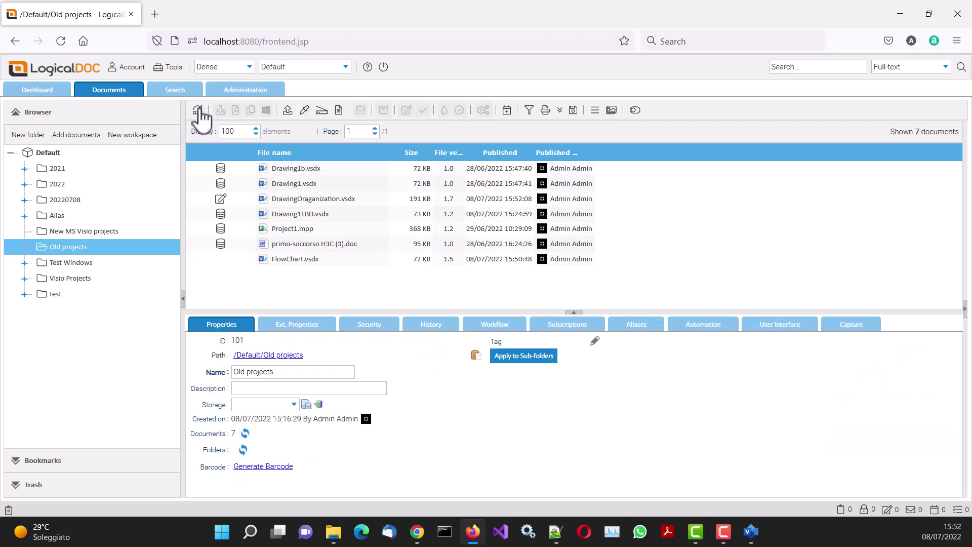
{"action": "left_click", "coordinate": [303, 199]}
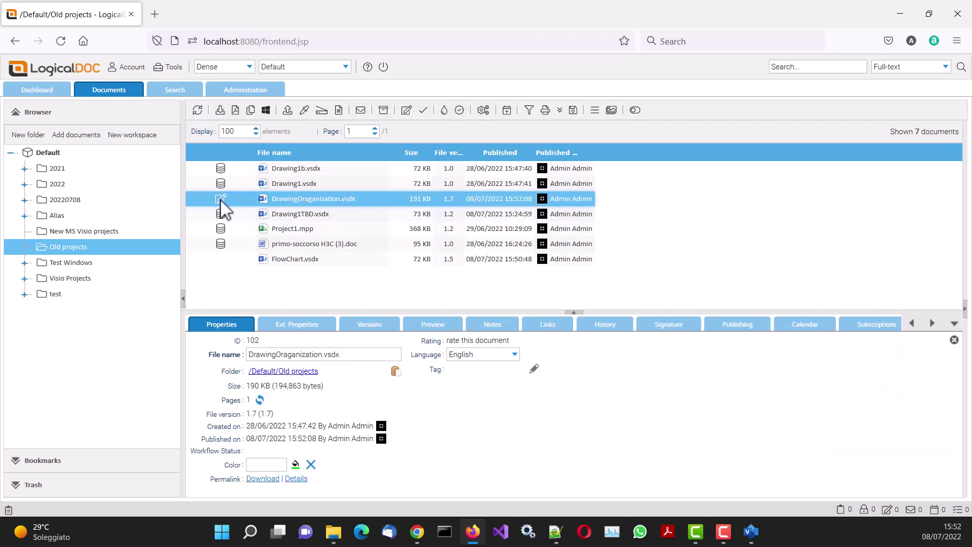
{"action": "mouse_move", "coordinate": [221, 207]}
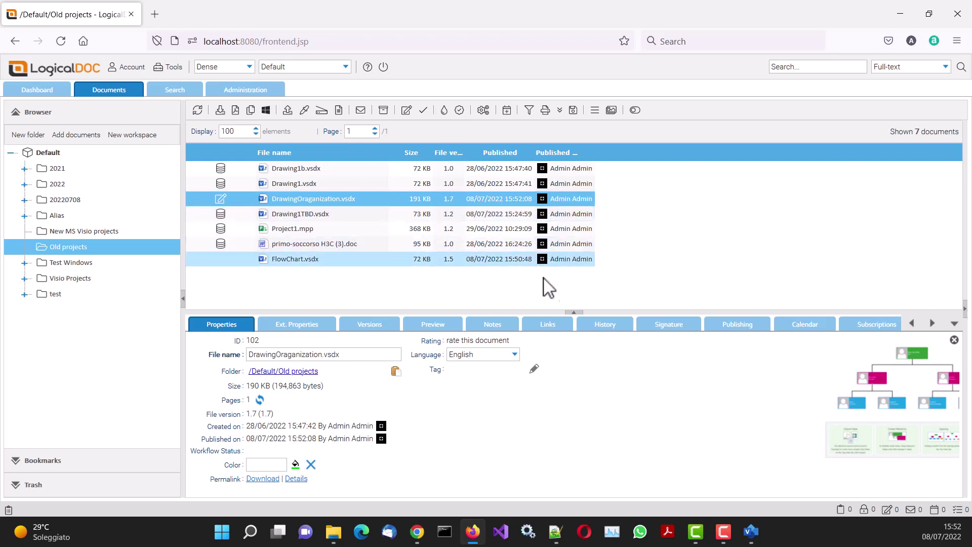
Show the version history of DrawingOraganization.vsdx and widen its Event and User columns.
{"action": "left_click", "coordinate": [380, 325]}
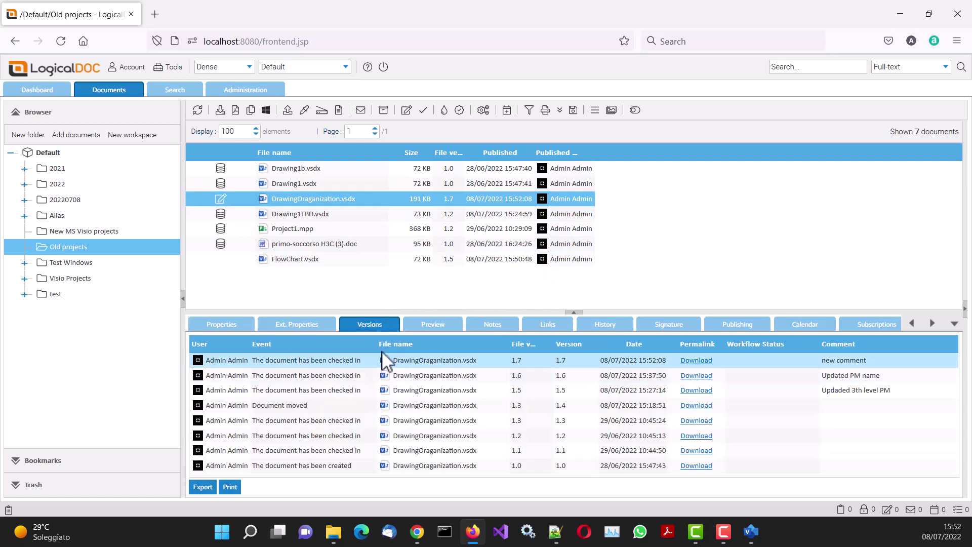
{"action": "left_click_drag", "start_coordinate": [378, 339], "coordinate": [391, 339]}
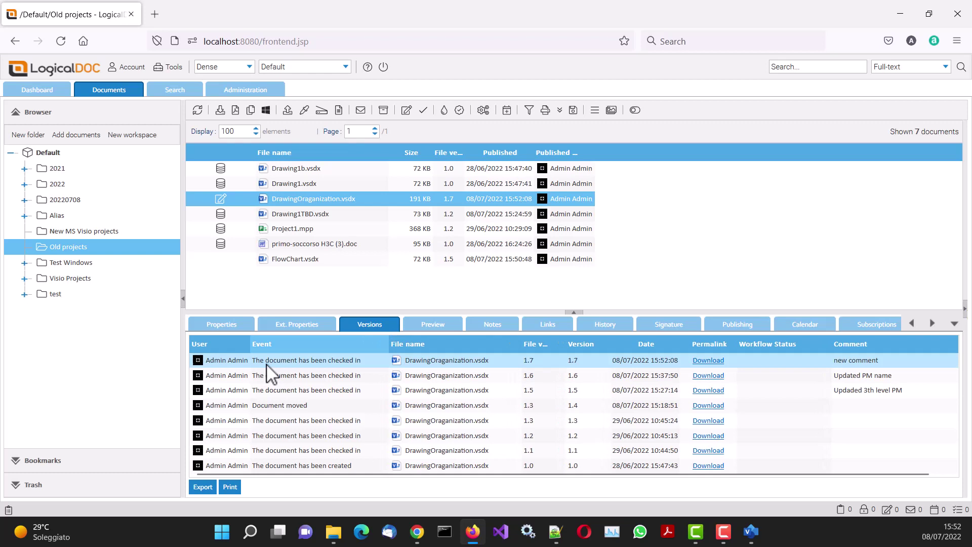
{"action": "left_click_drag", "start_coordinate": [250, 344], "coordinate": [268, 344]}
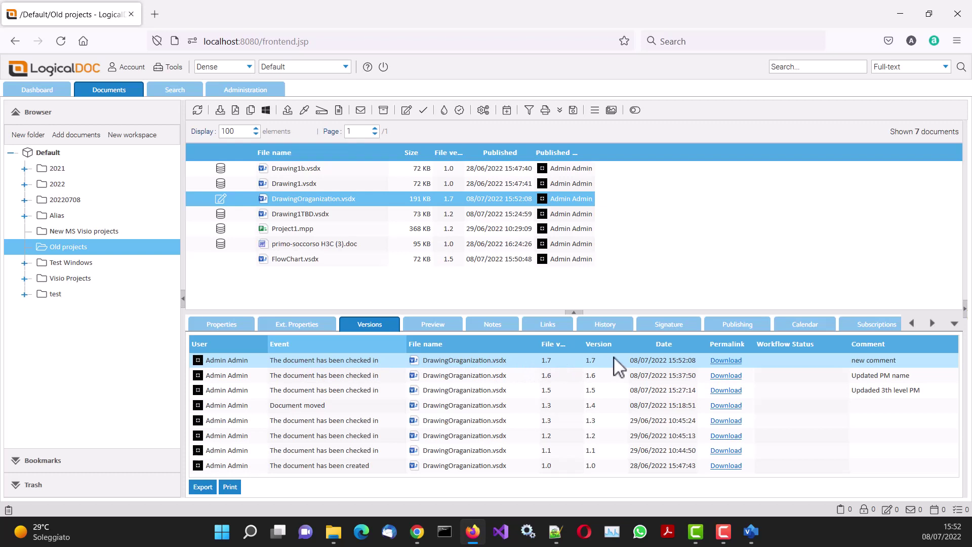
{"action": "left_click", "coordinate": [235, 327]}
Download DrawingOraganization.vsdx, then return to the org chart's LogicalDOC ribbon tab in Visio.
{"action": "right_click", "coordinate": [343, 201]}
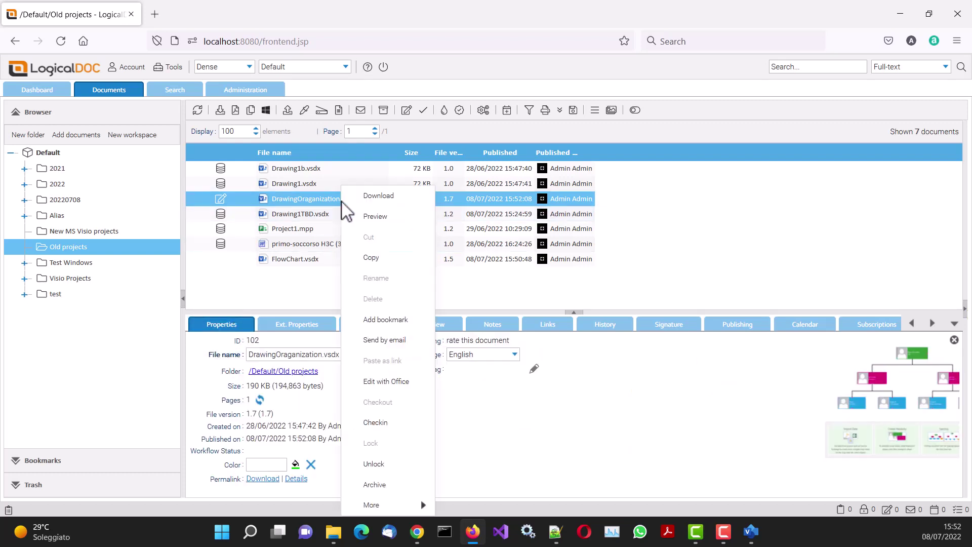
{"action": "left_click", "coordinate": [400, 200]}
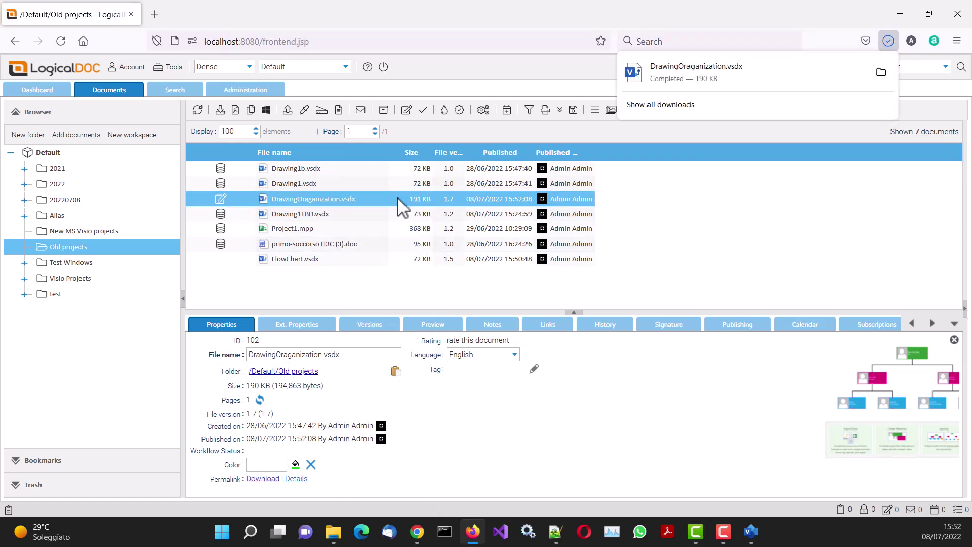
{"action": "left_click", "coordinate": [754, 534]}
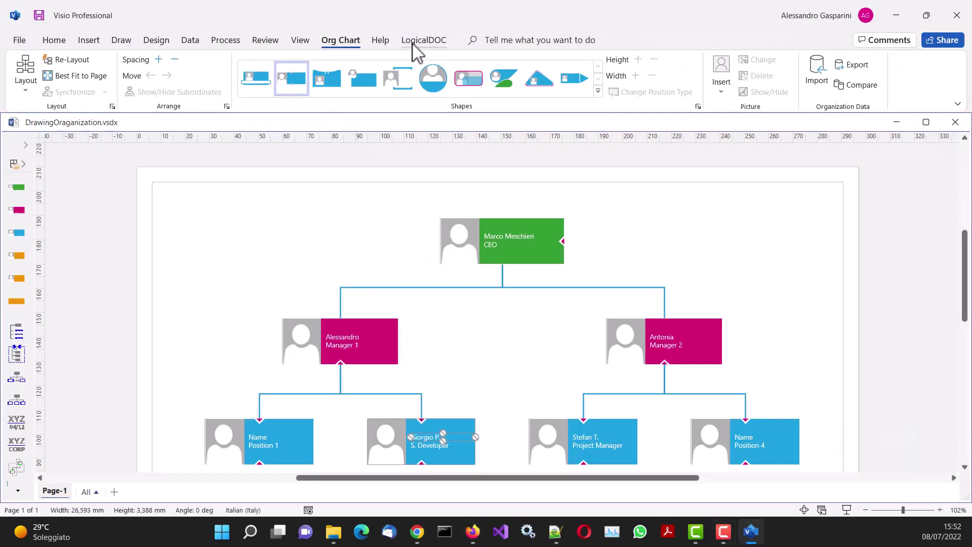
{"action": "left_click", "coordinate": [416, 44]}
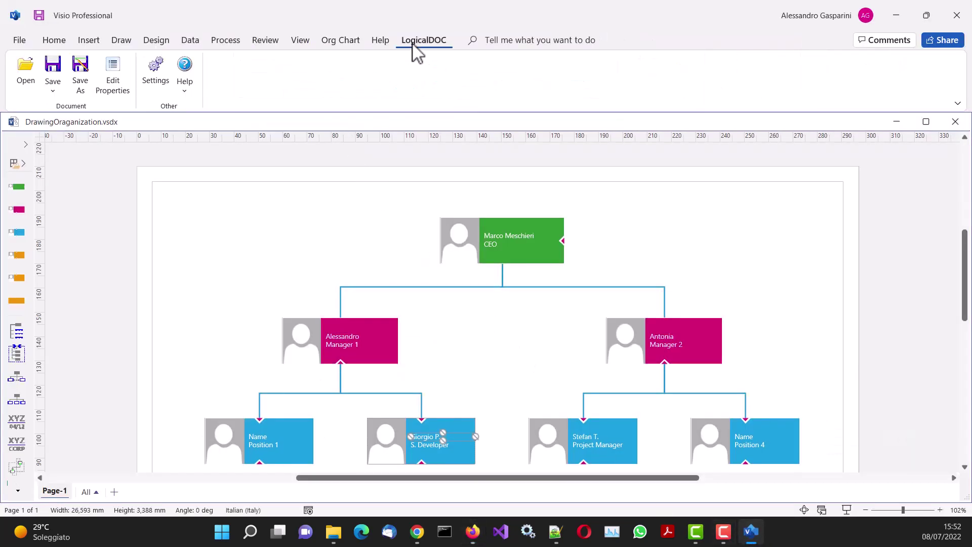
Move DEcisionBranches.vsdx from New MS Visio projects into the Visio Projects folder via cut and paste.
{"action": "left_click", "coordinate": [22, 71]}
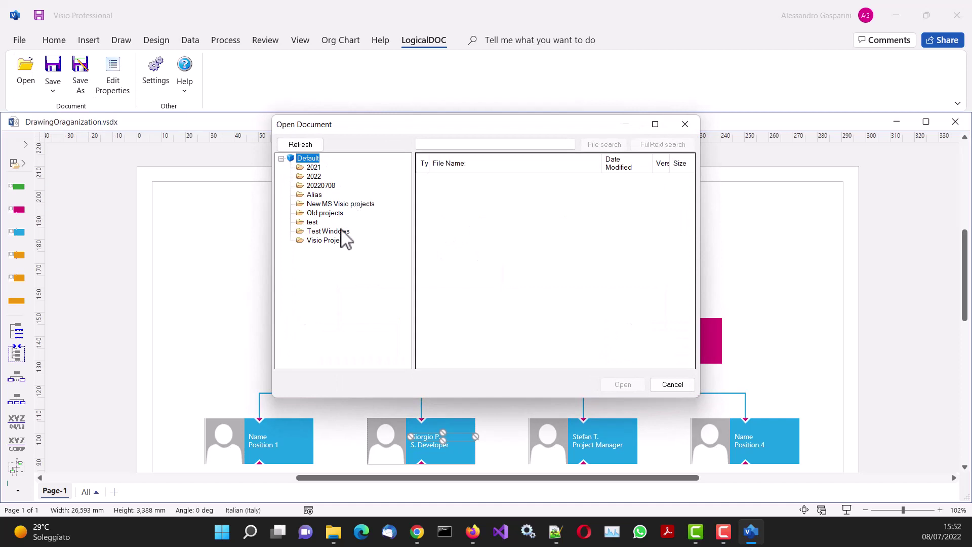
{"action": "left_click", "coordinate": [348, 204]}
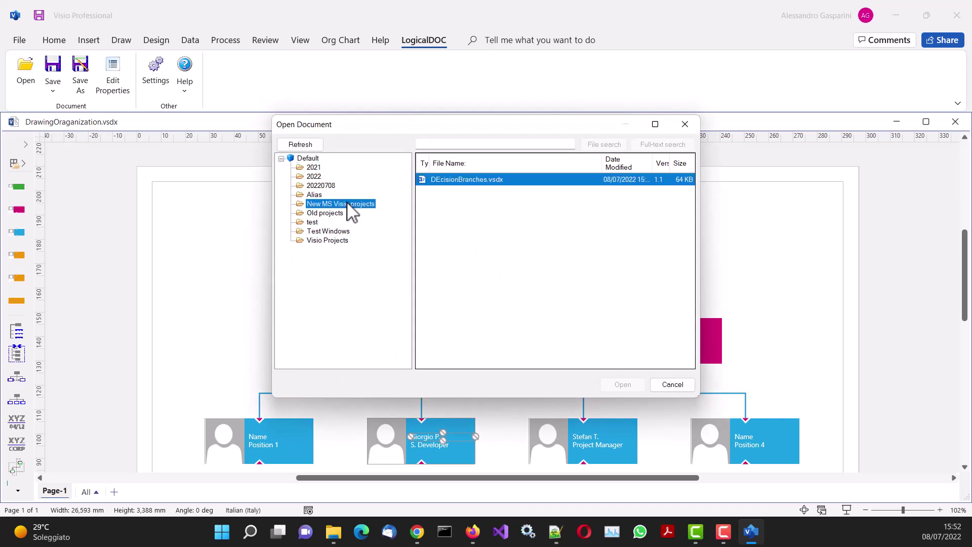
{"action": "right_click", "coordinate": [472, 188]}
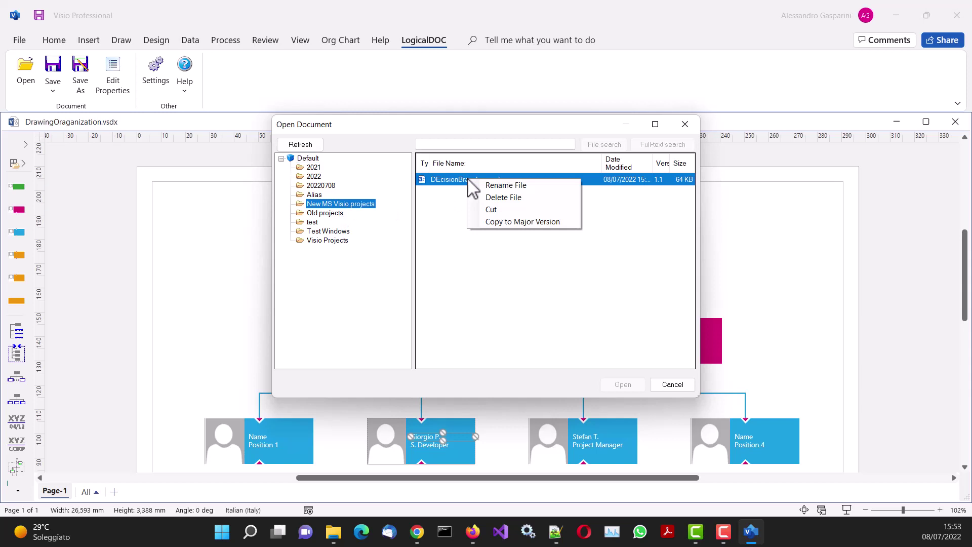
{"action": "left_click", "coordinate": [494, 209]}
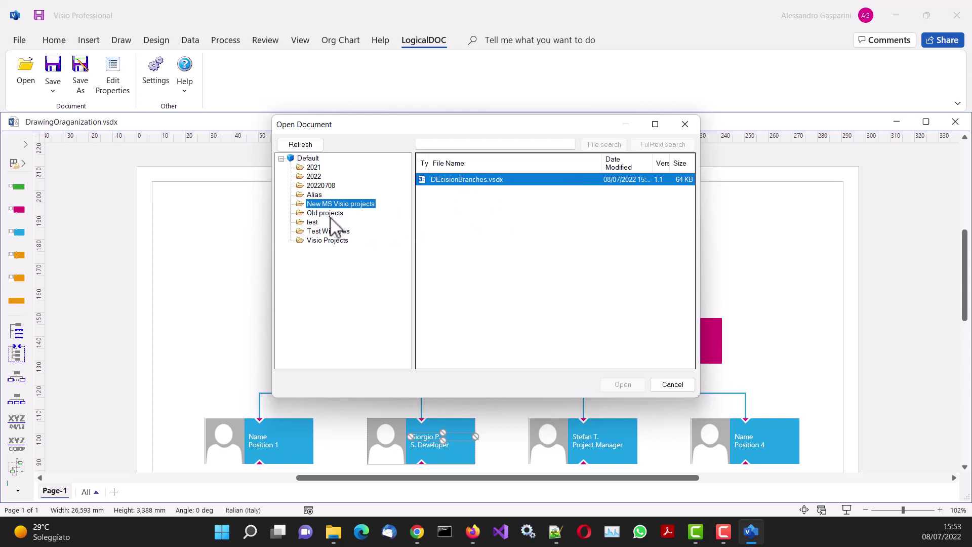
{"action": "left_click", "coordinate": [330, 241]}
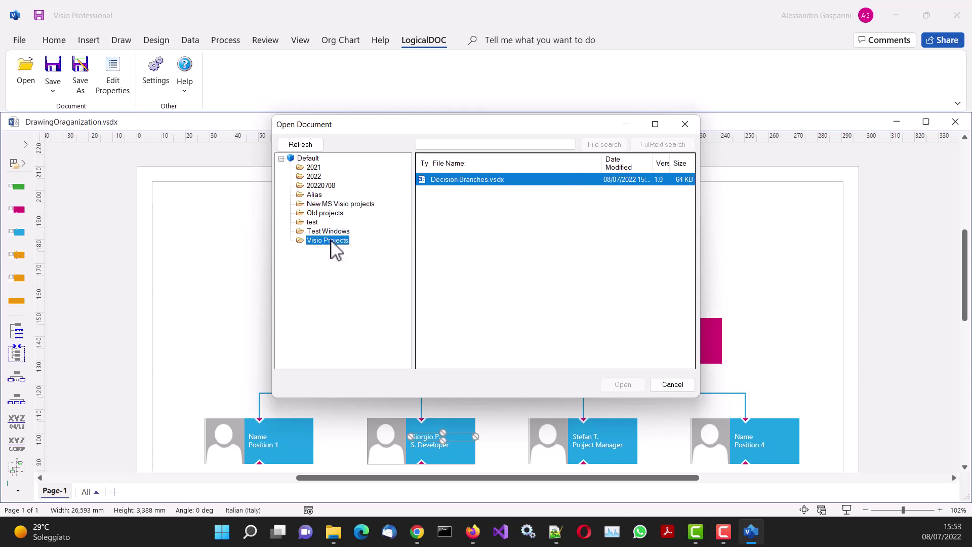
{"action": "right_click", "coordinate": [329, 241]}
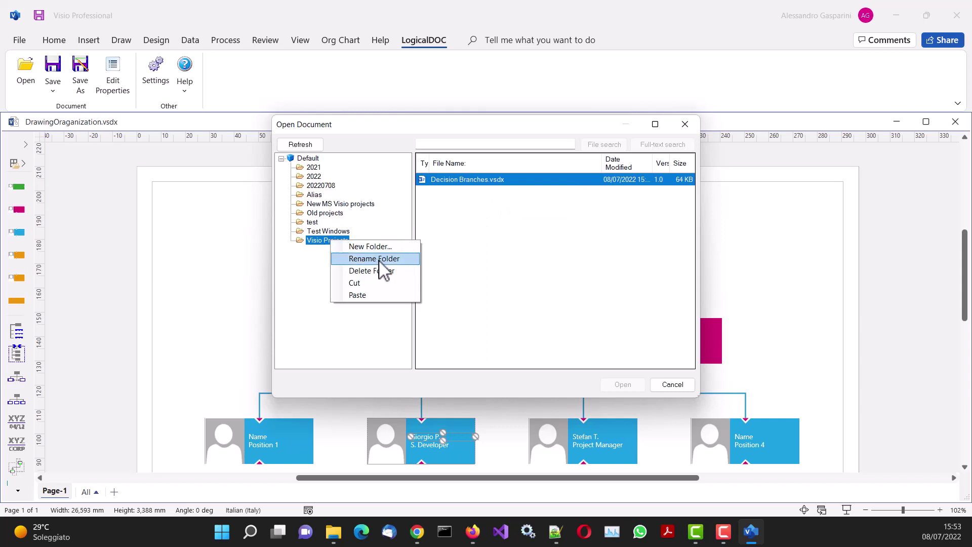
{"action": "left_click", "coordinate": [358, 297]}
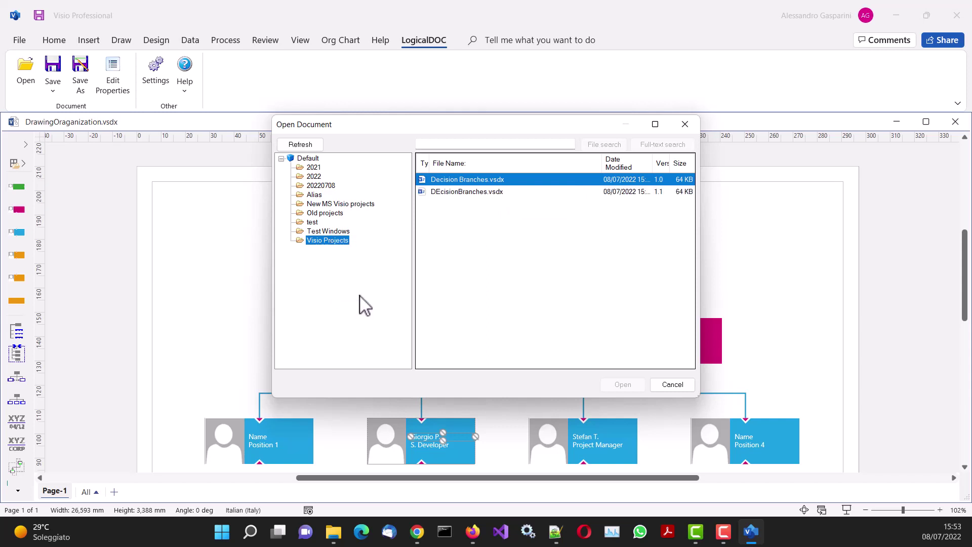
{"action": "left_click", "coordinate": [324, 204]}
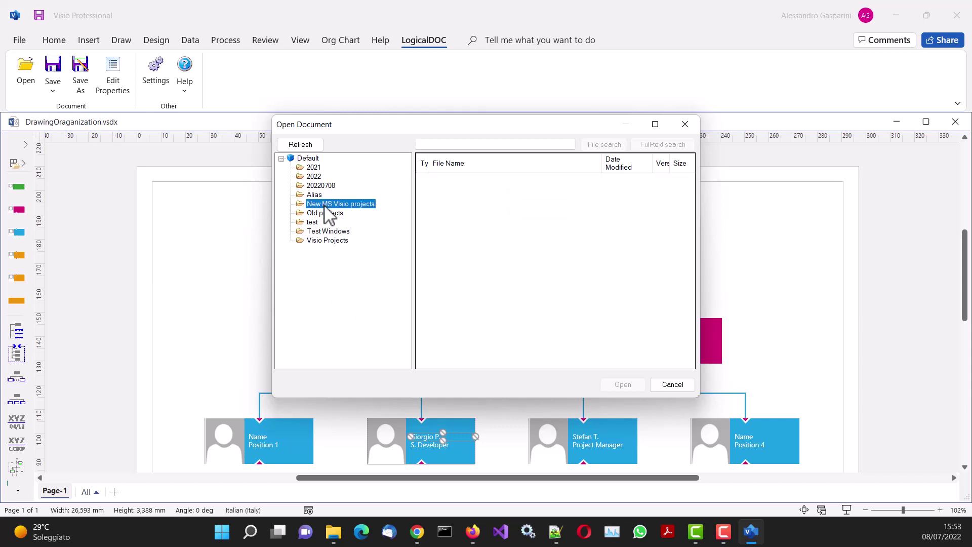
{"action": "left_click", "coordinate": [314, 241]}
{"action": "right_click", "coordinate": [316, 241]}
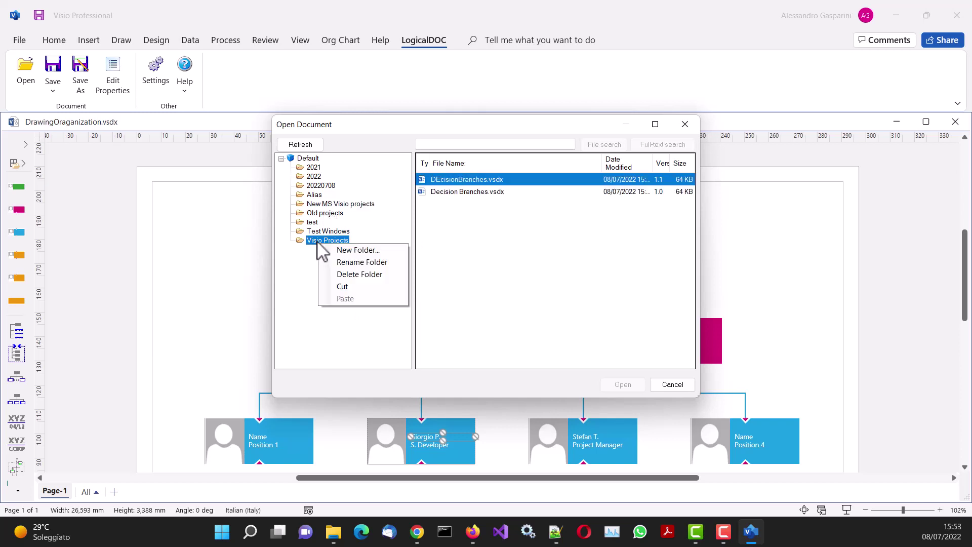
Add OLD before and TBD after the Visio Projects folder name, giving 'OLD Visio Projects TBD'.
{"action": "left_click", "coordinate": [356, 262]}
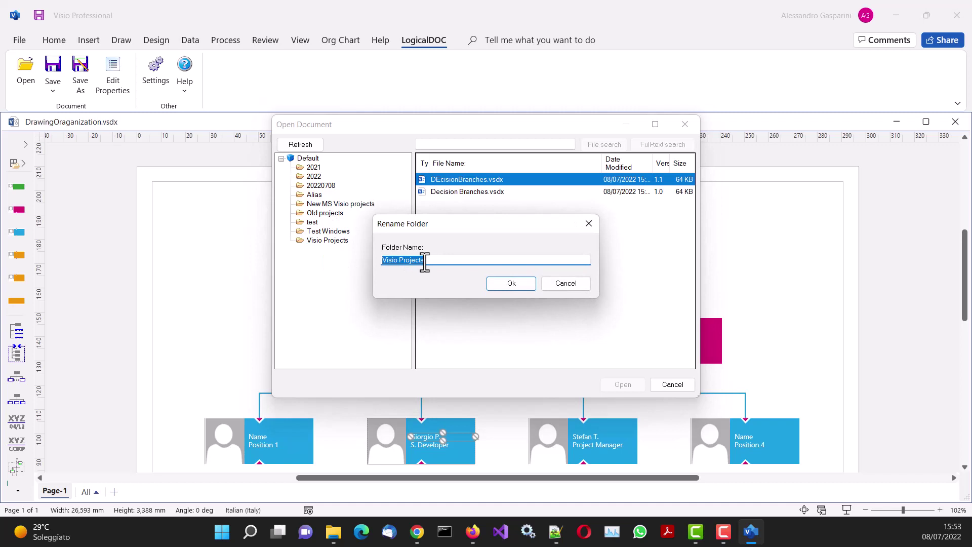
{"action": "left_click", "coordinate": [397, 261]}
{"action": "type", "text": "OLD"}
{"action": "key", "text": "End"}
{"action": "type", "text": "TBD"}
{"action": "left_click", "coordinate": [509, 283]}
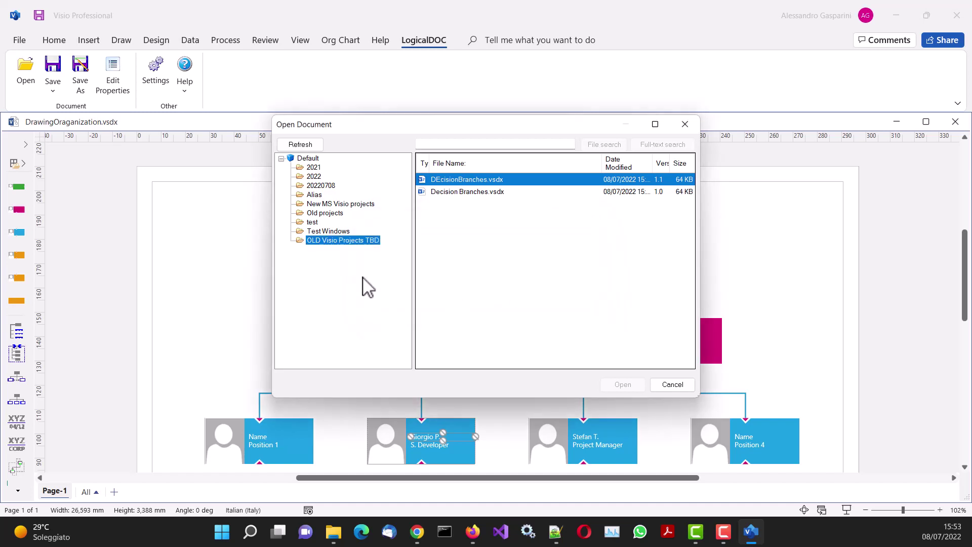
{"action": "left_click", "coordinate": [328, 206]}
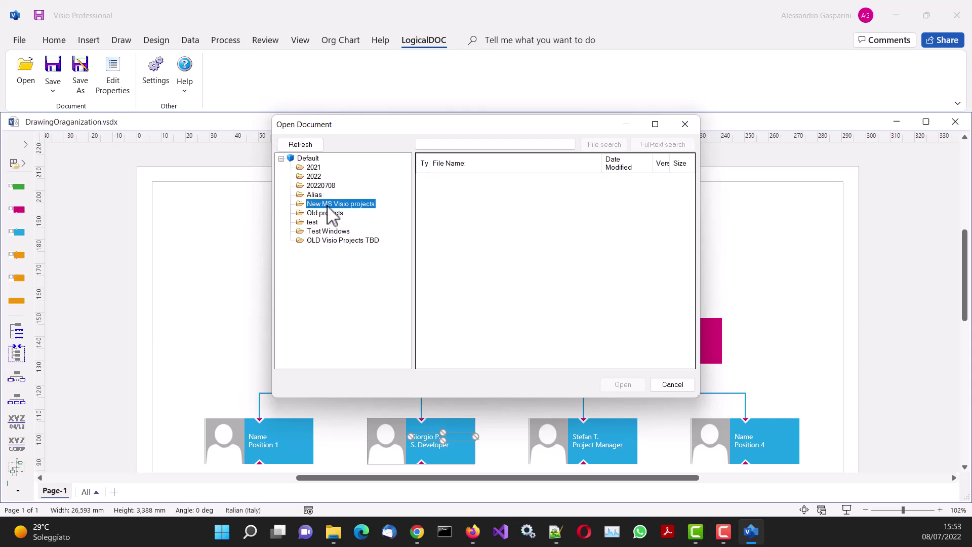
Refresh the repository tree from the Default root, then place the cursor in the file search box.
{"action": "left_click", "coordinate": [308, 158]}
{"action": "left_click", "coordinate": [450, 144]}
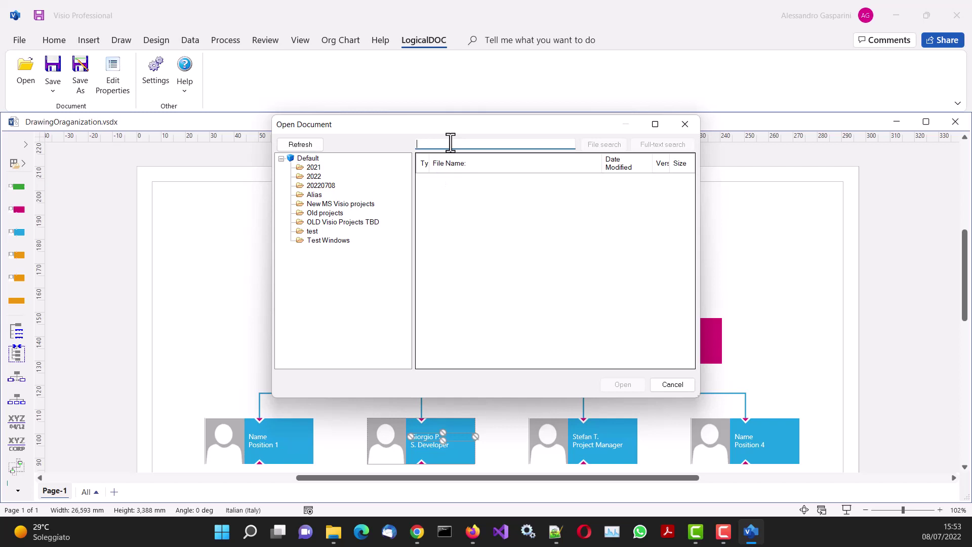